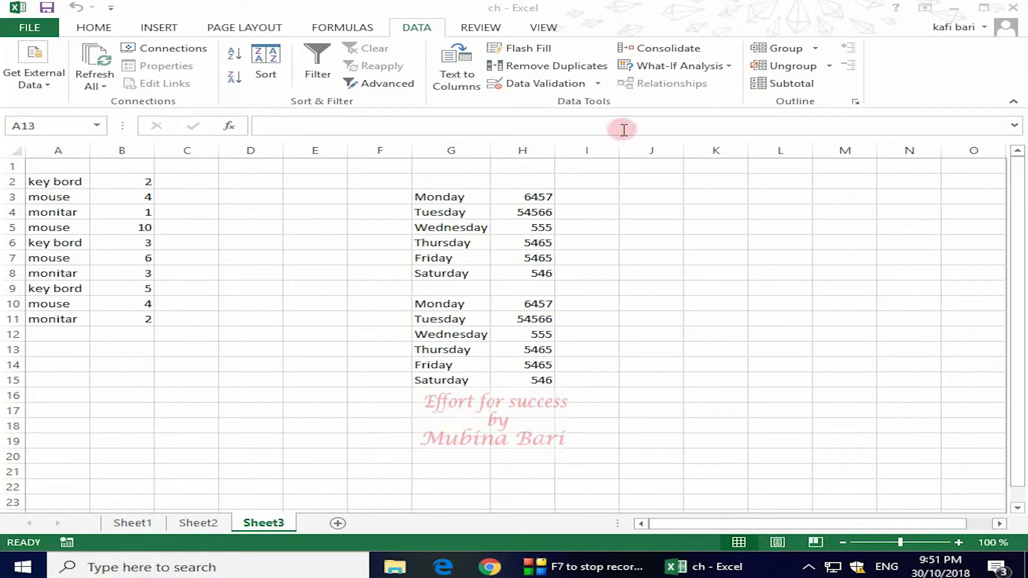
Start a Sum consolidation at cell A13 on Sheet3 with the item list $A$2:$B$11 as its reference.
left_click(657, 51)
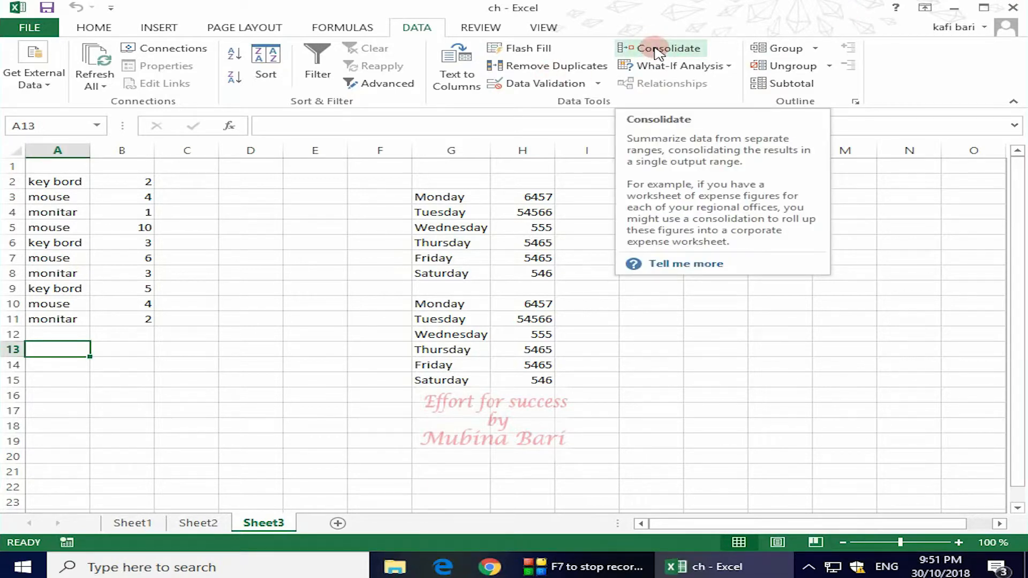
left_click(656, 50)
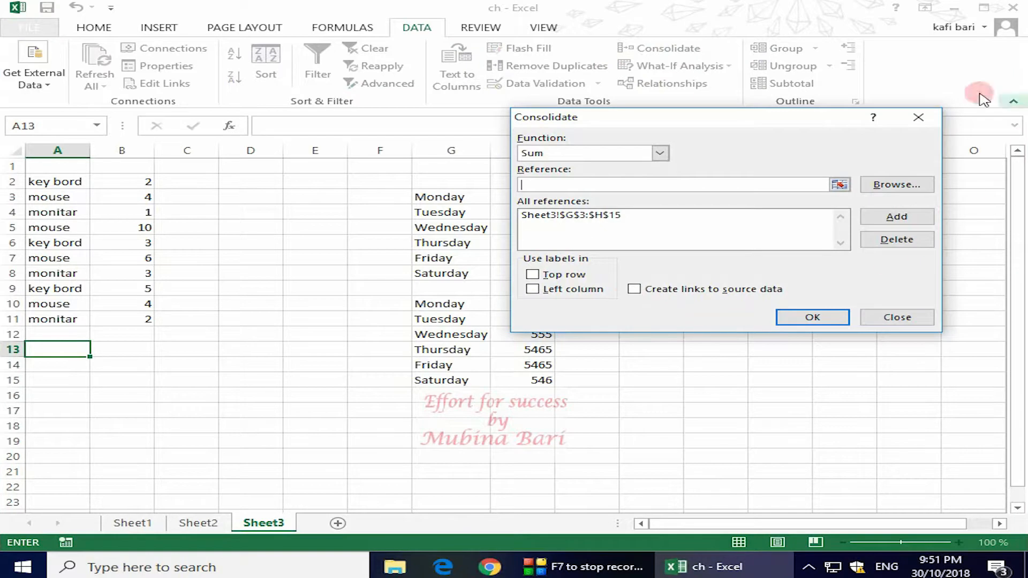
left_click(661, 155)
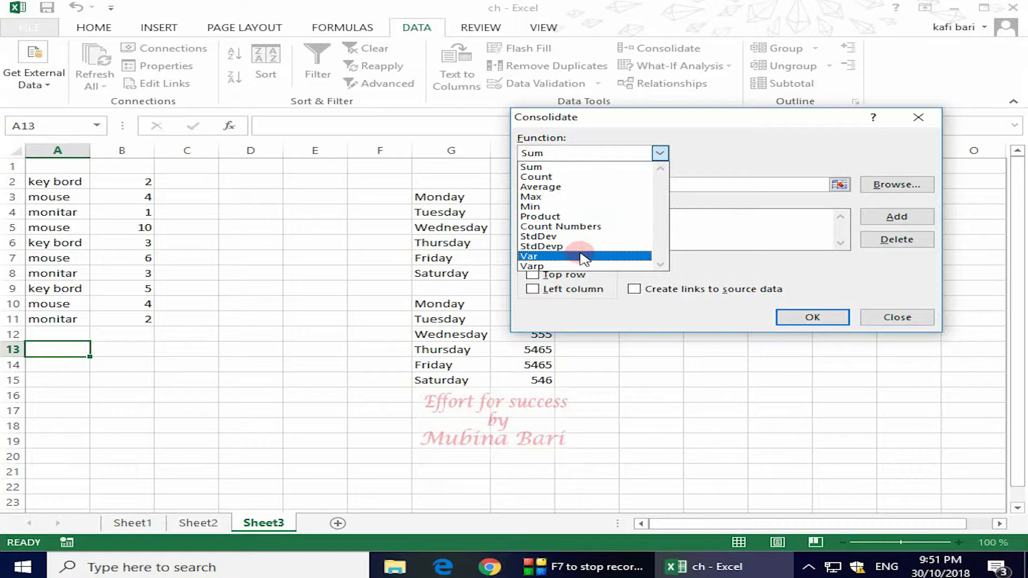
left_click(662, 155)
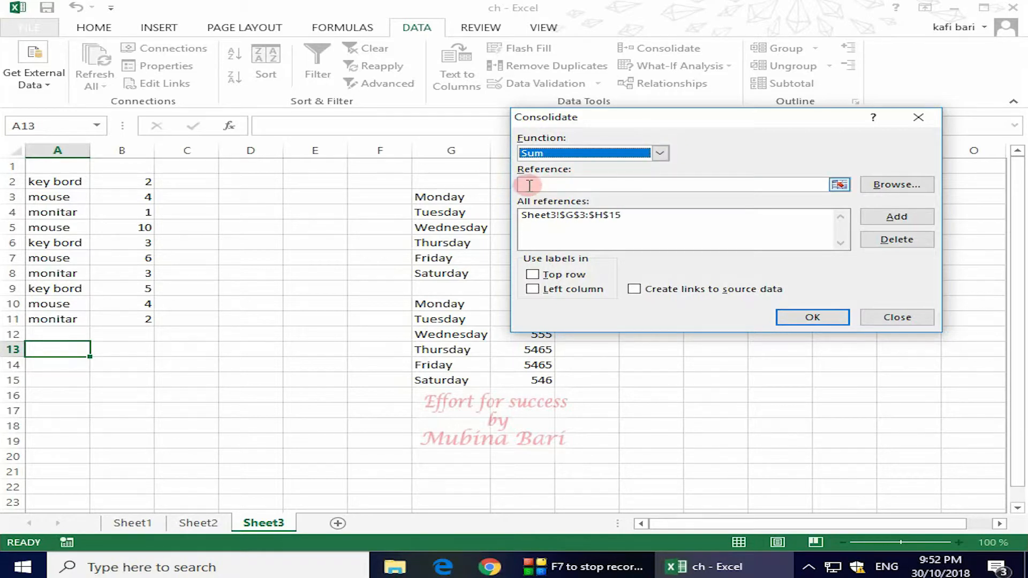
left_click(840, 185)
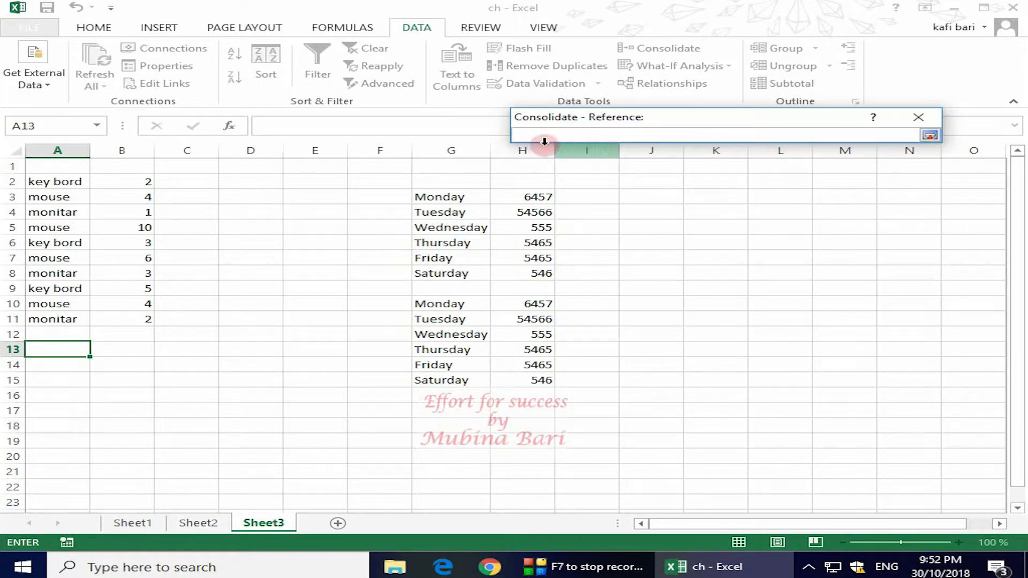
left_click_drag(50, 181, 124, 249)
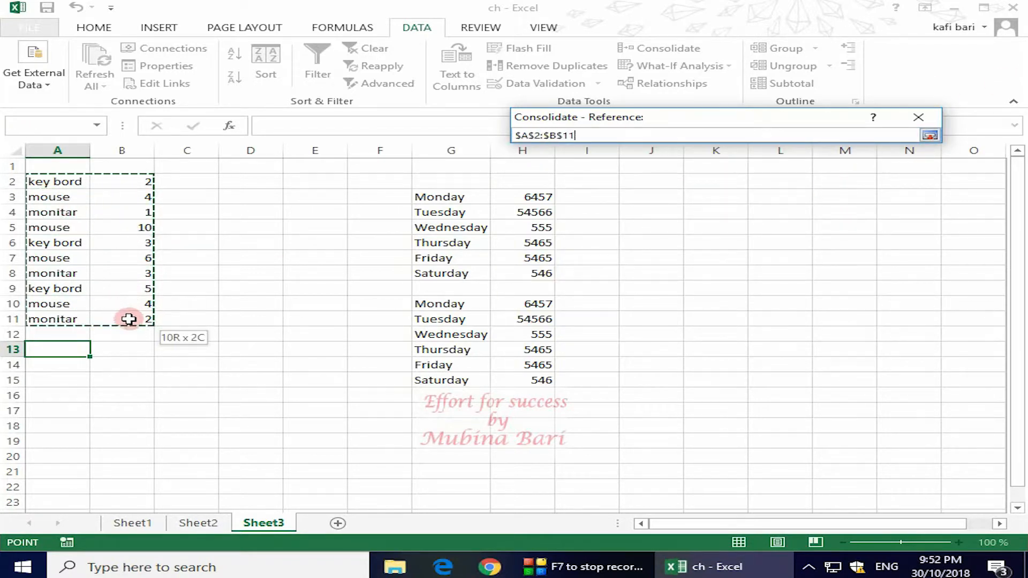
left_click(930, 135)
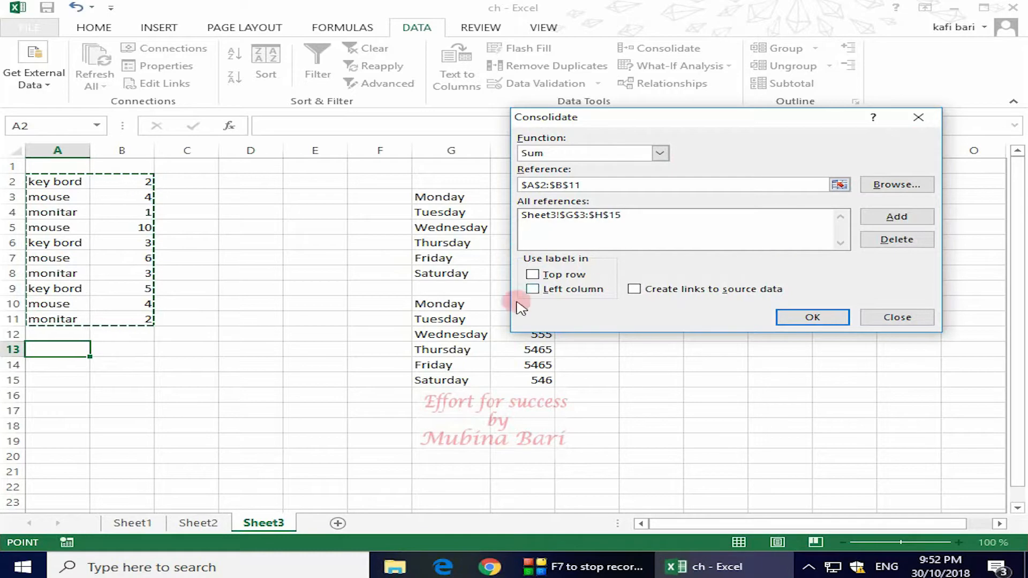
Use the left column as labels, without links to source data, and generate the consolidated item list.
left_click(532, 274)
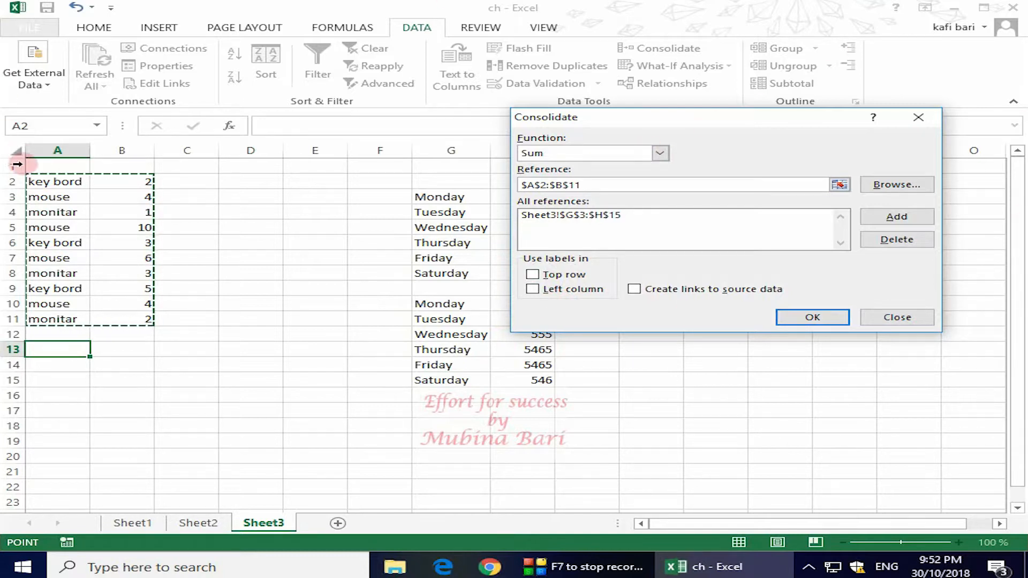
left_click(532, 292)
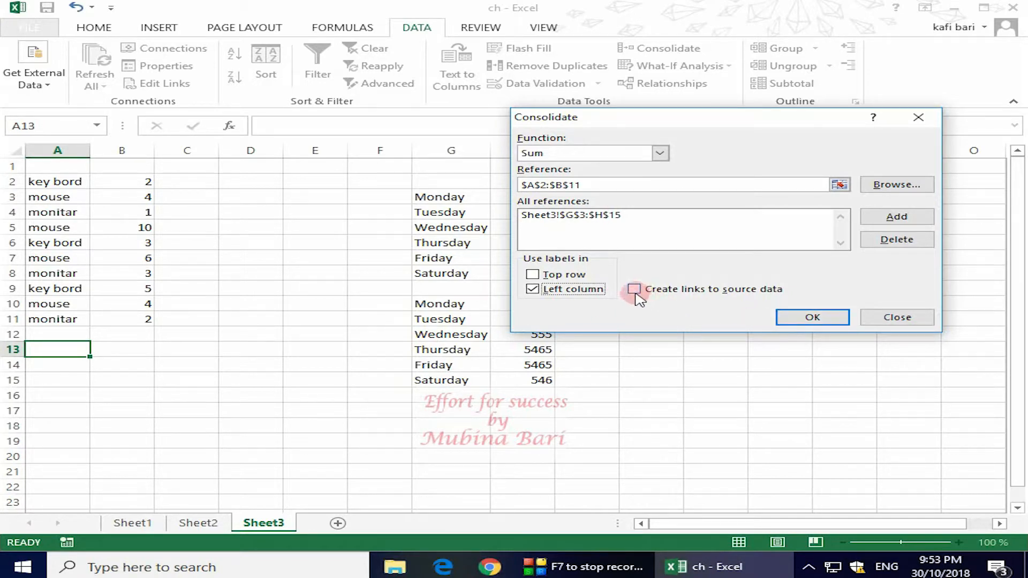
left_click(830, 317)
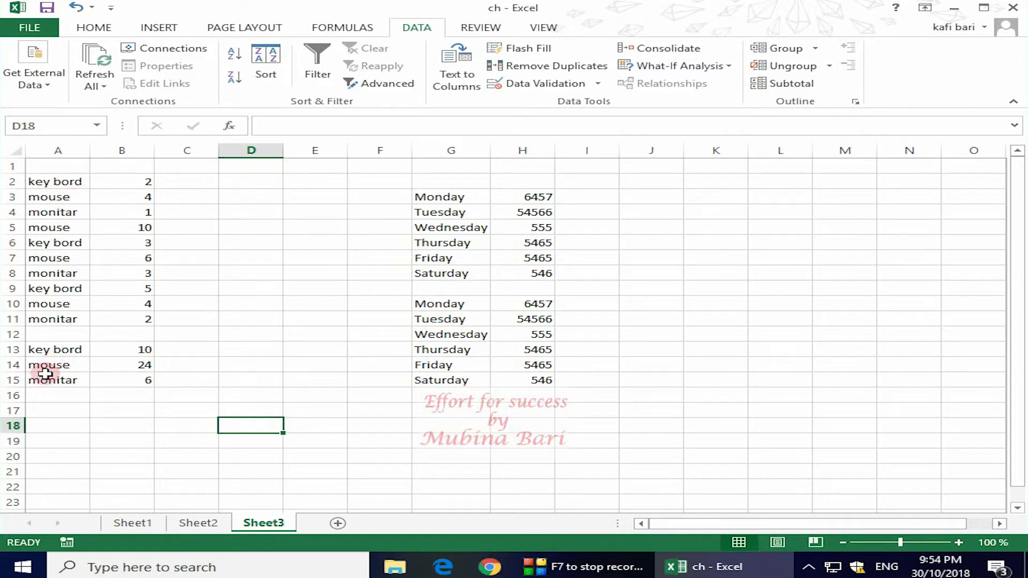
Set the first key bord quantity in cell B2 to 8.
left_click(144, 182)
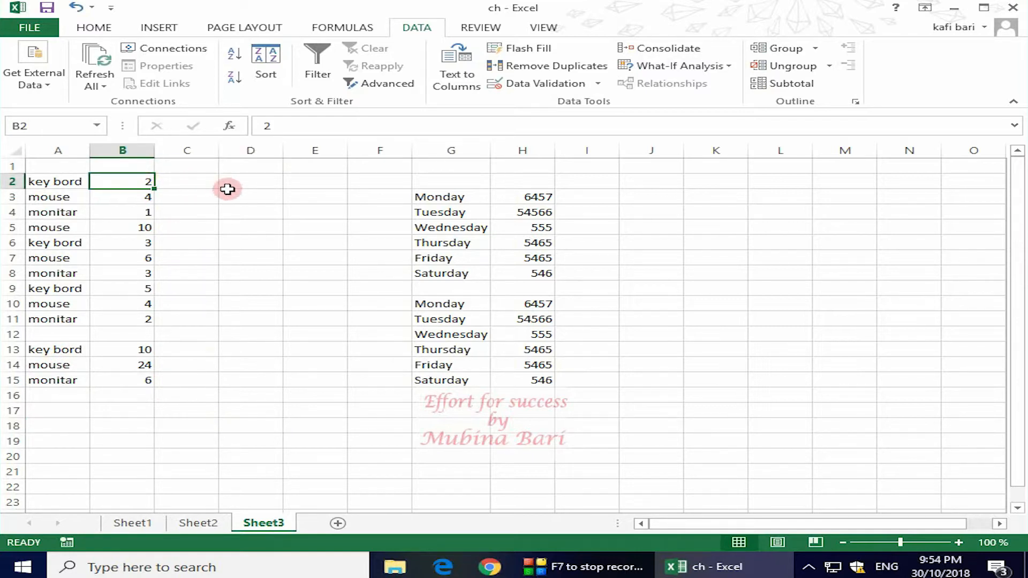
type("8")
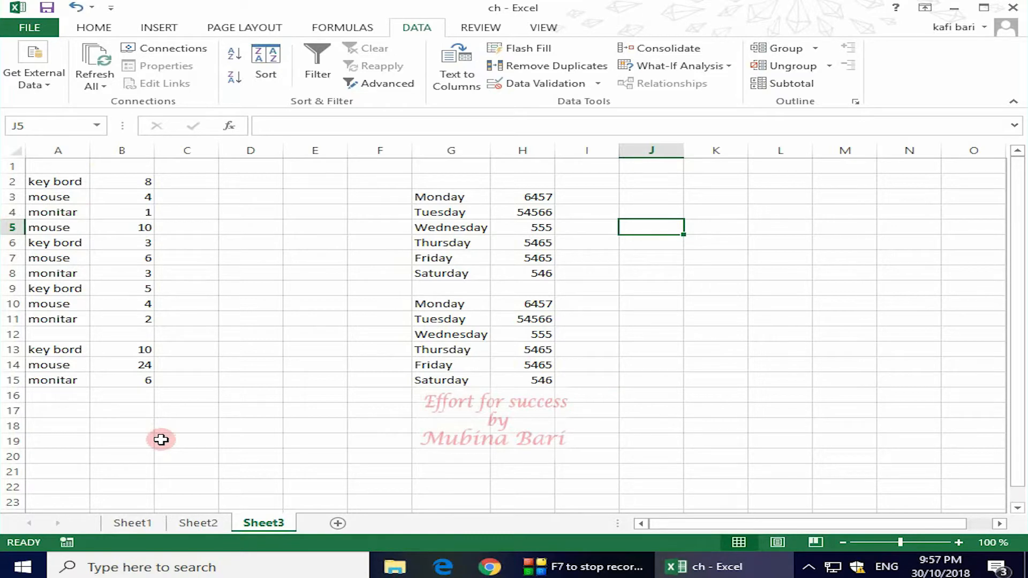
Review the yearly tables on Sheet2 and Sheet1, and insert a new blank worksheet beside Sheet1.
left_click(196, 527)
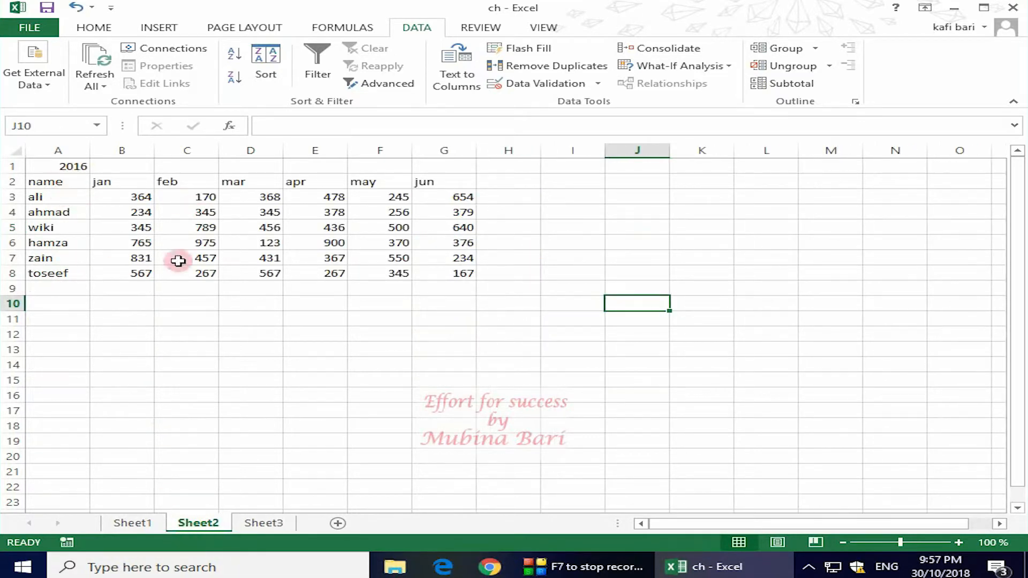
left_click(263, 523)
left_click(145, 525)
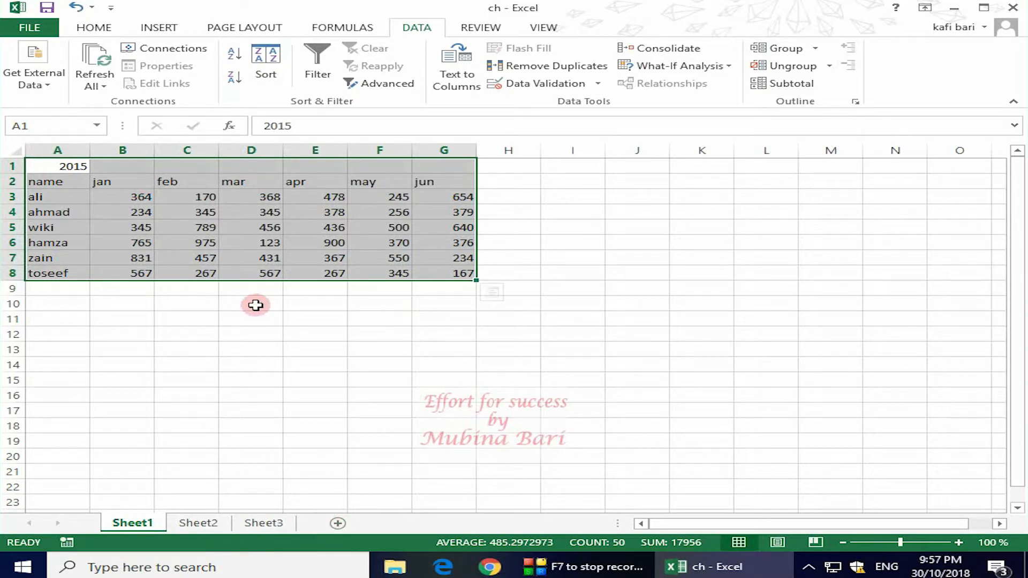
left_click(337, 524)
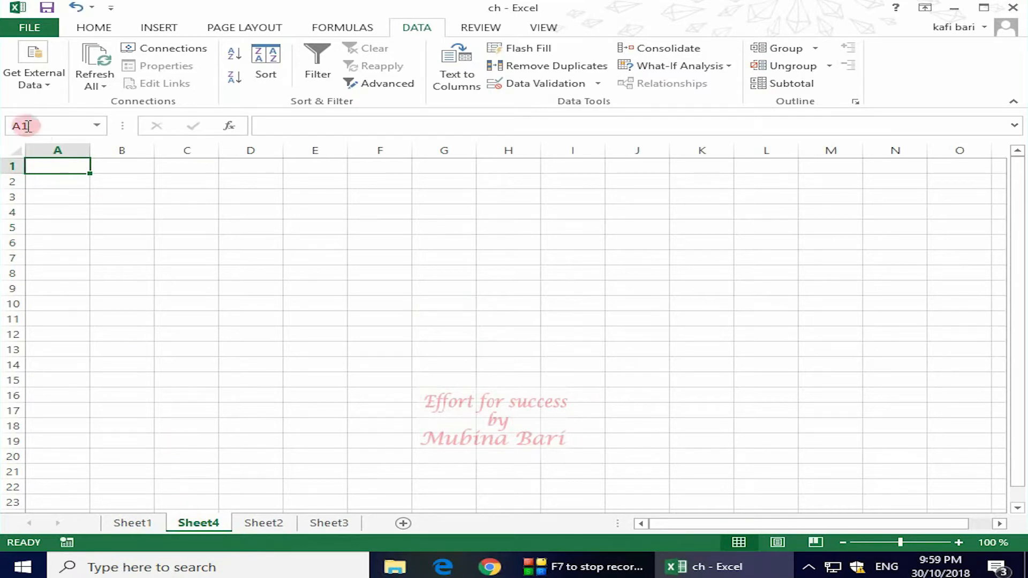
Start a Sum consolidation at cell A1 of the new worksheet, with Sheet1!$A$2:$G$8 as the reference.
left_click(683, 49)
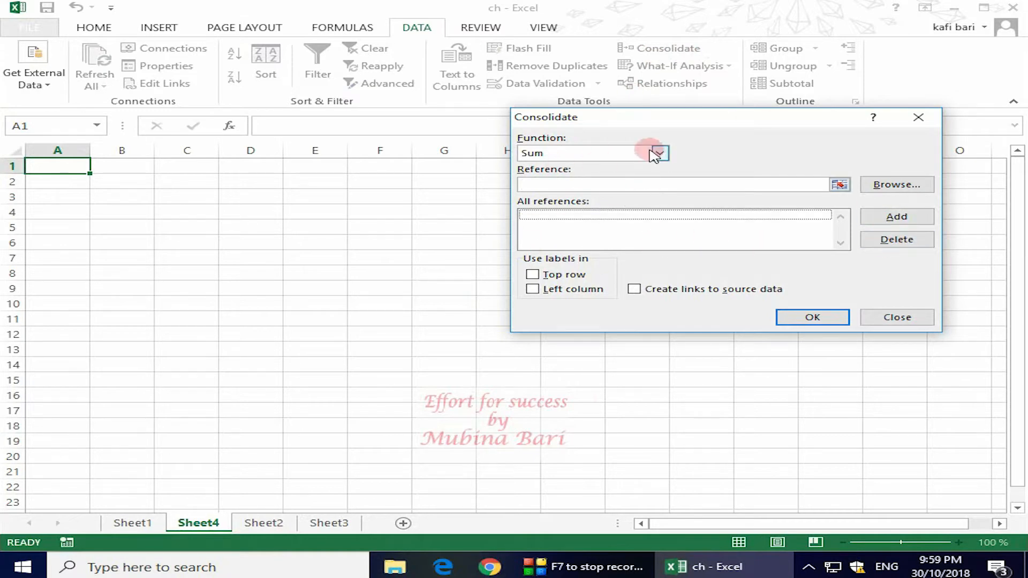
left_click(839, 185)
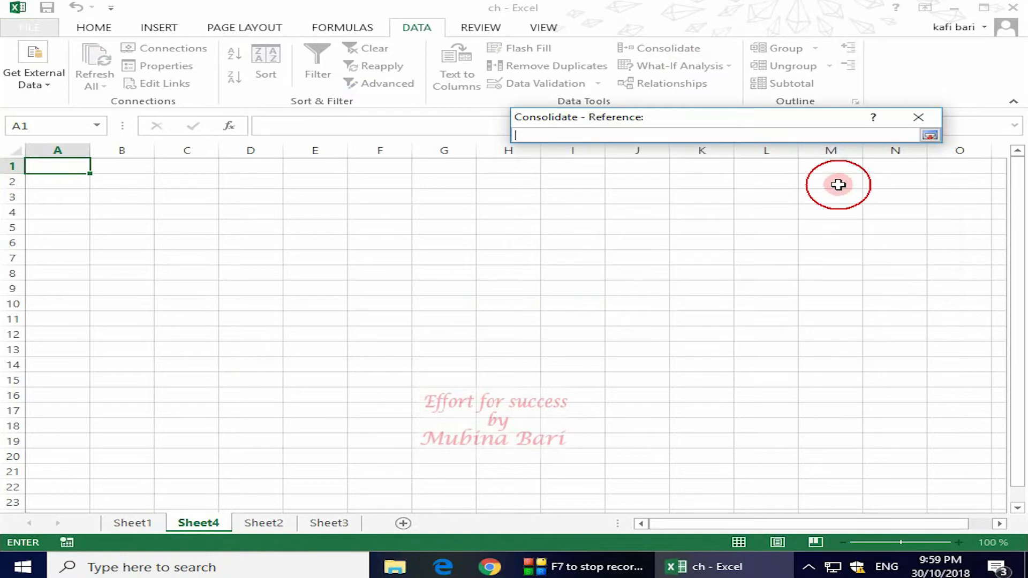
left_click(133, 528)
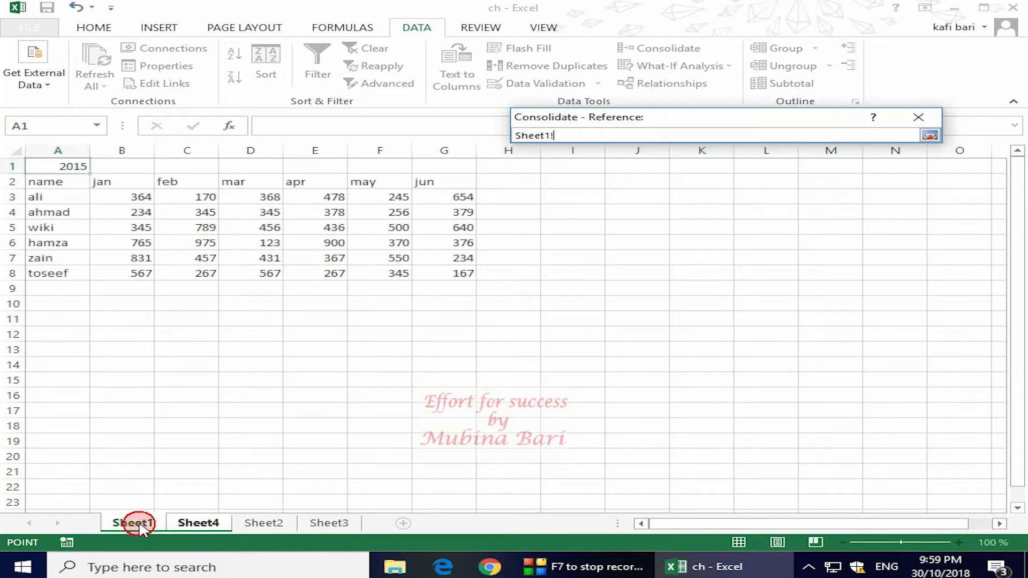
left_click_drag(42, 190, 462, 274)
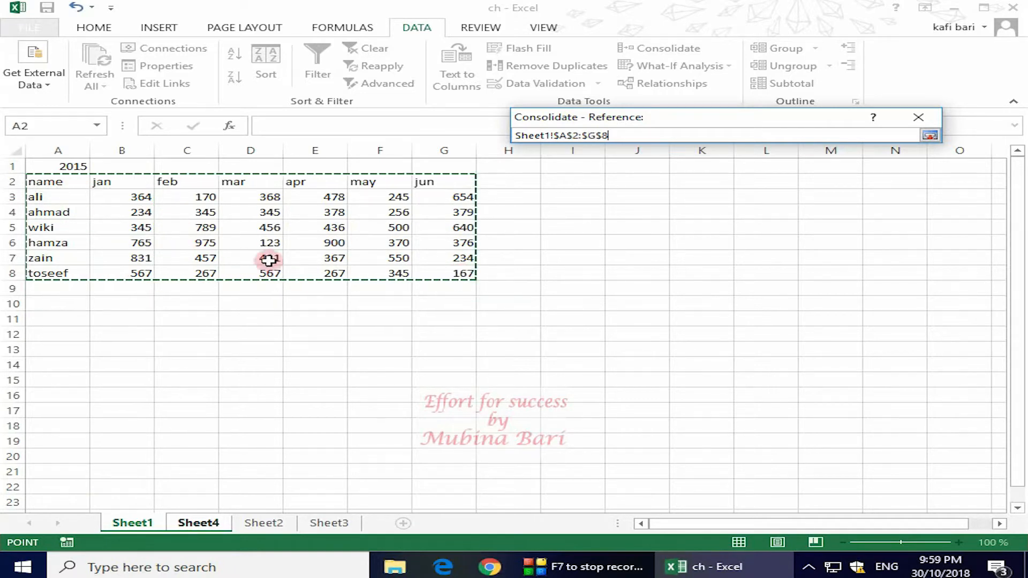
left_click(930, 135)
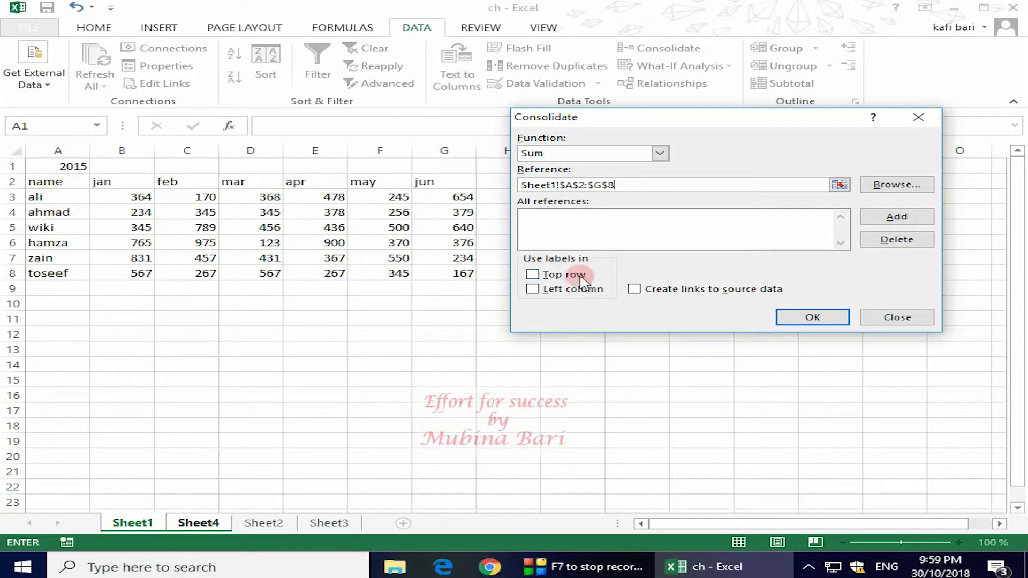
Enable top row labels, left column labels and links to source data, and add the Sheet1 range to the consolidation references.
left_click(533, 274)
left_click(533, 289)
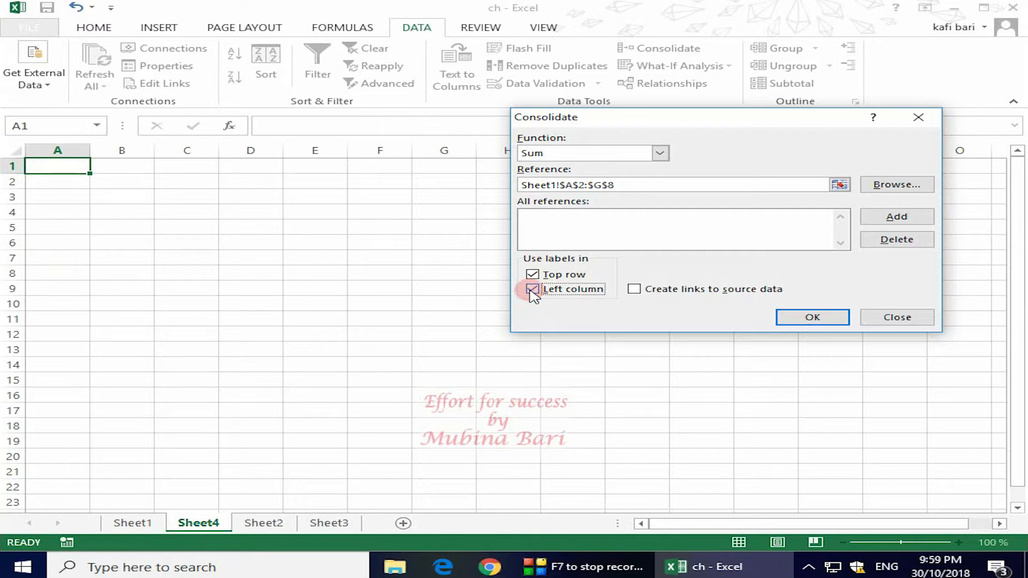
left_click(634, 289)
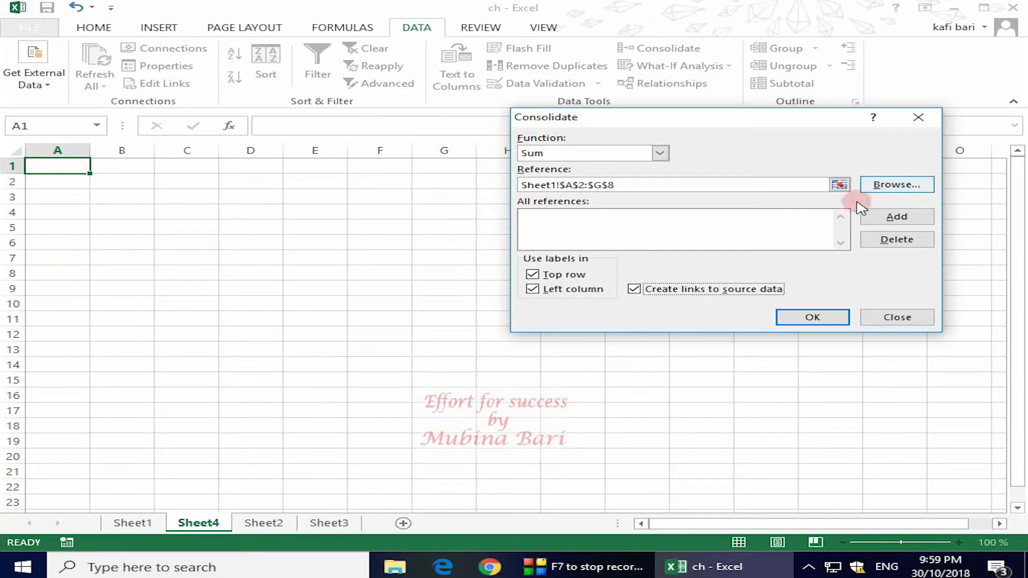
left_click(897, 217)
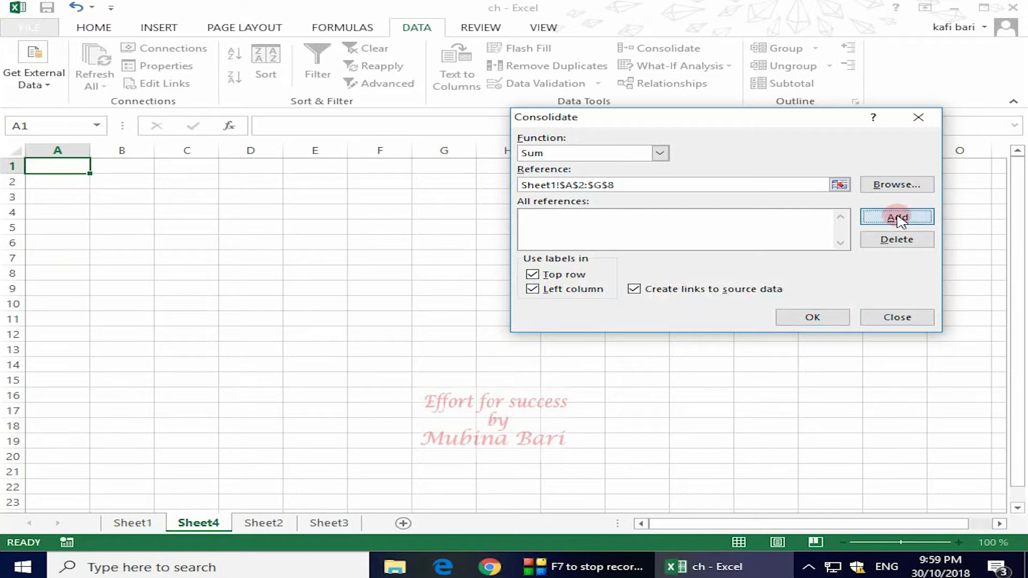
Include Sheet2!$A$2:$G$8 as the second reference and generate the linked consolidation on Sheet4.
left_click(843, 184)
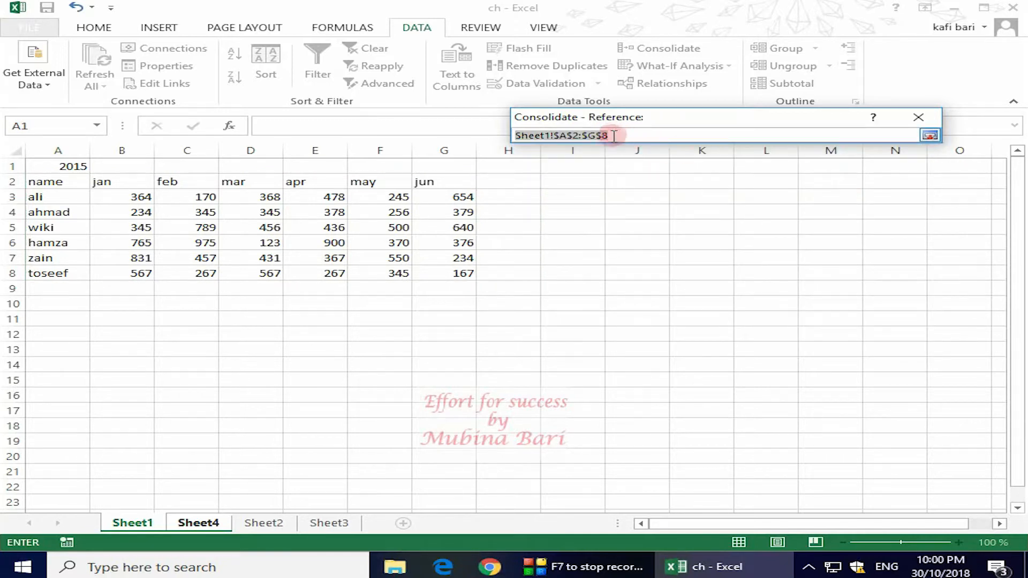
left_click(262, 523)
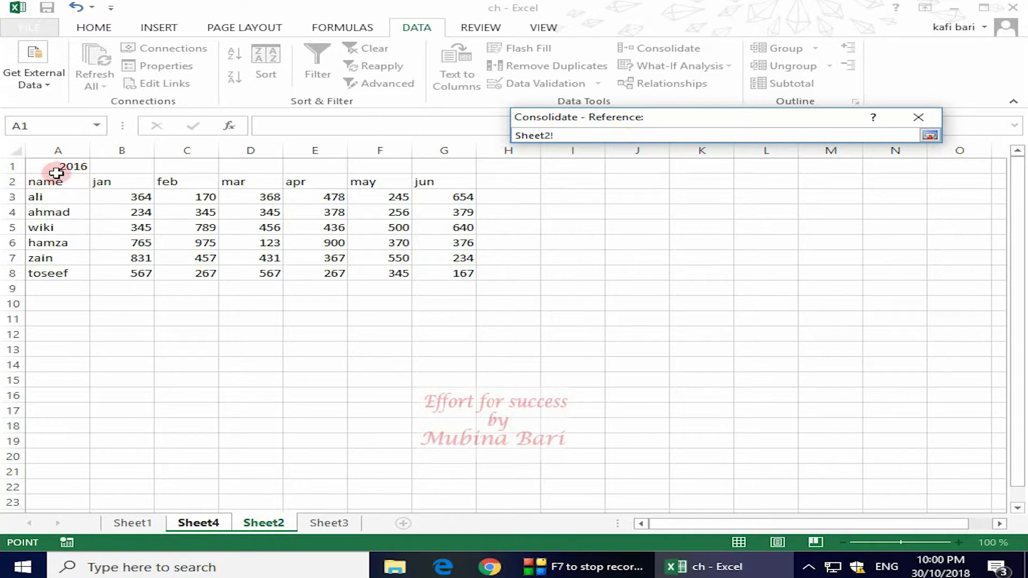
left_click_drag(44, 182, 447, 275)
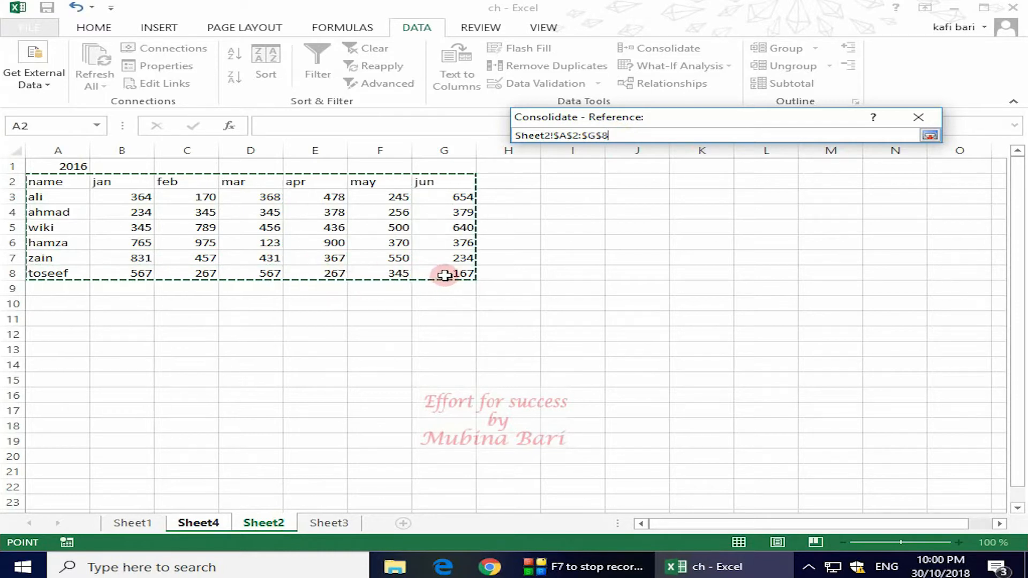
left_click(931, 135)
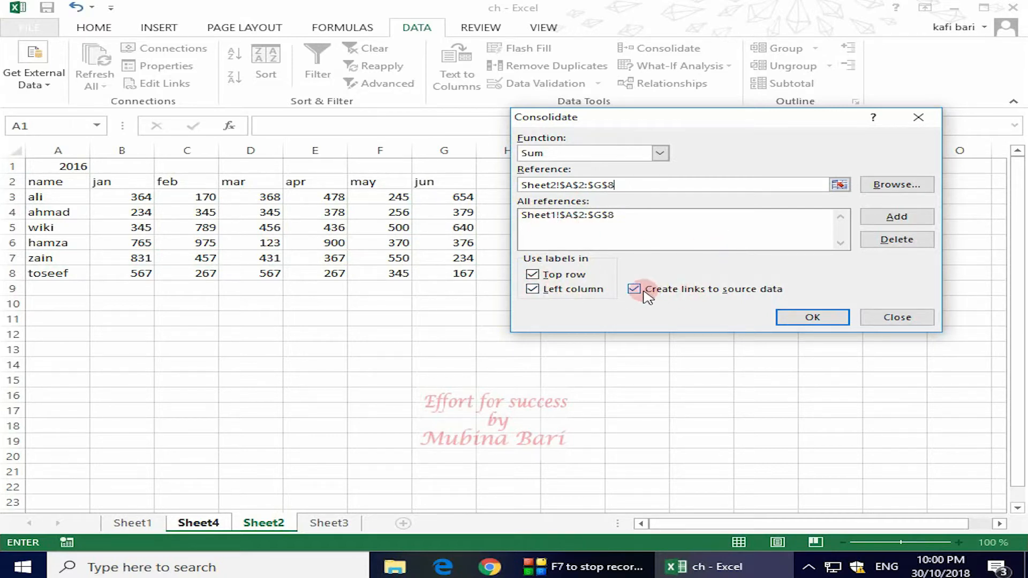
left_click(835, 317)
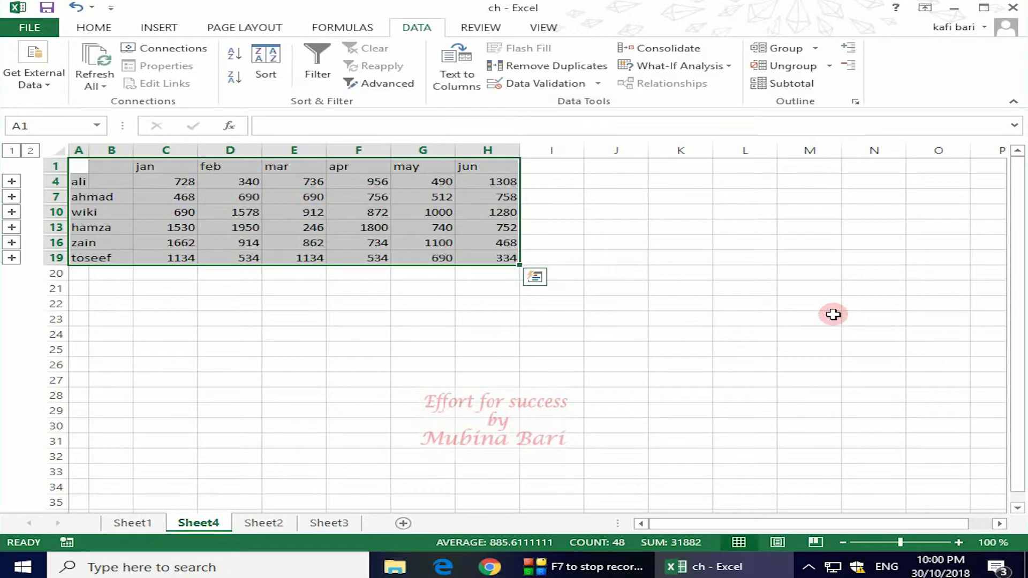
Compare the consolidated table on Sheet4 with the source tables on Sheet1 and Sheet2.
left_click(203, 525)
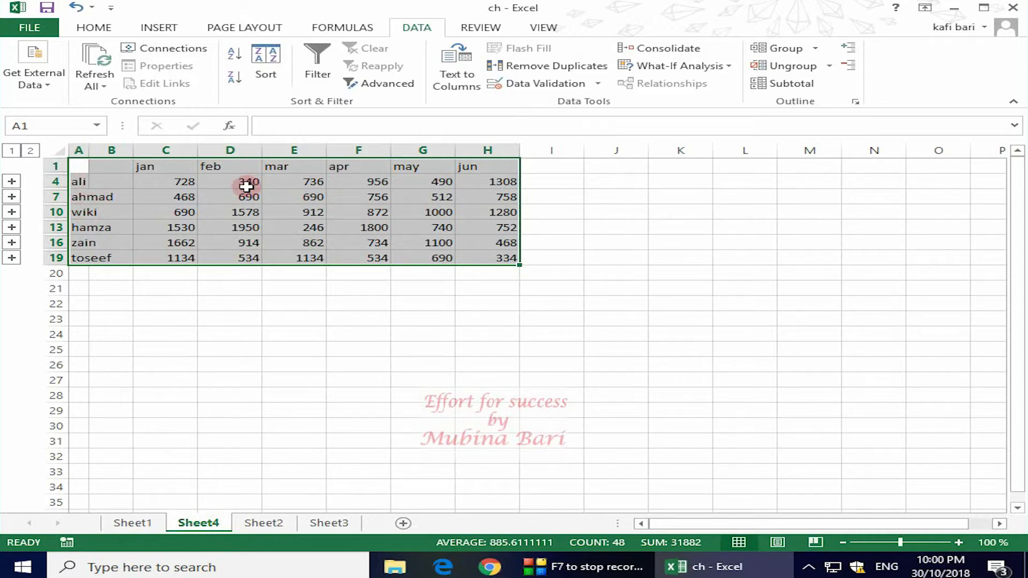
left_click(135, 524)
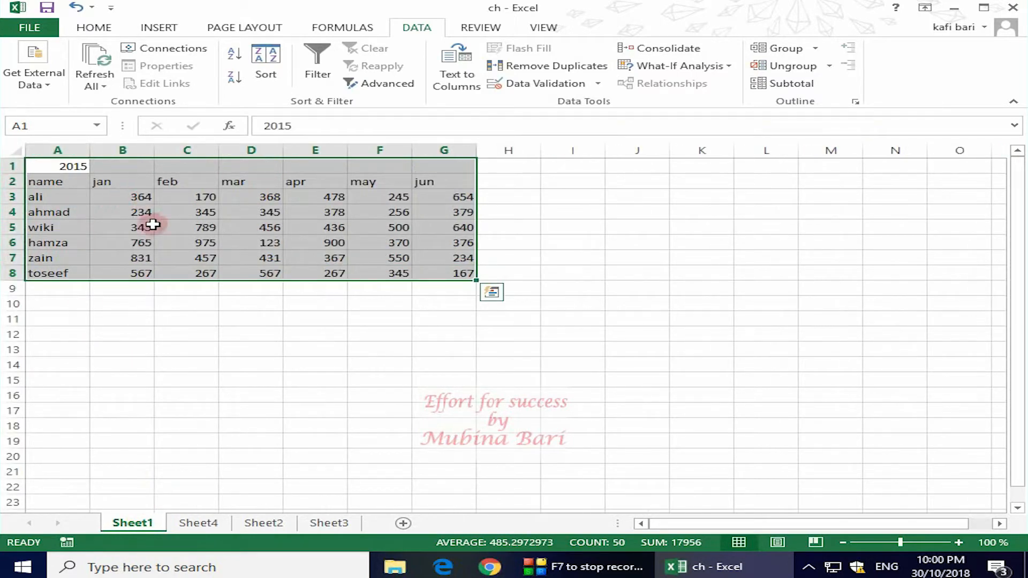
left_click(263, 523)
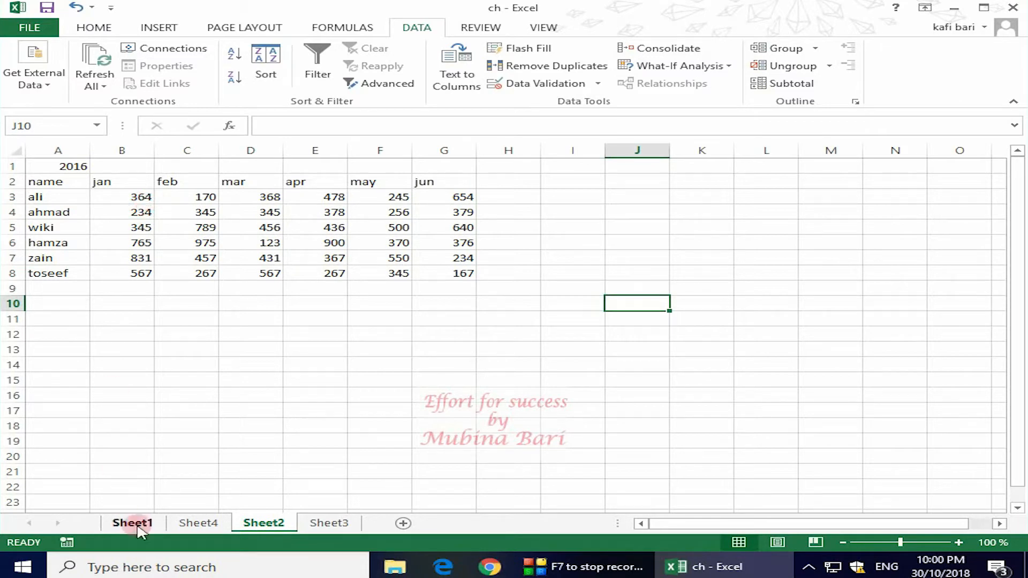
left_click(199, 523)
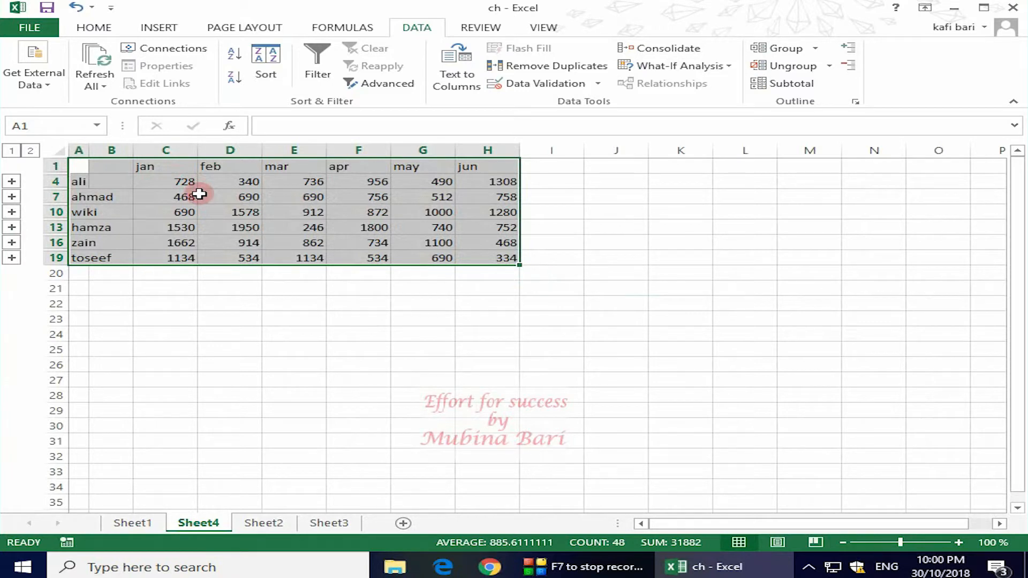
Set the first key bord quantity in cell B2 of Sheet3 to 12, and return to the consolidated table on Sheet4.
left_click(325, 528)
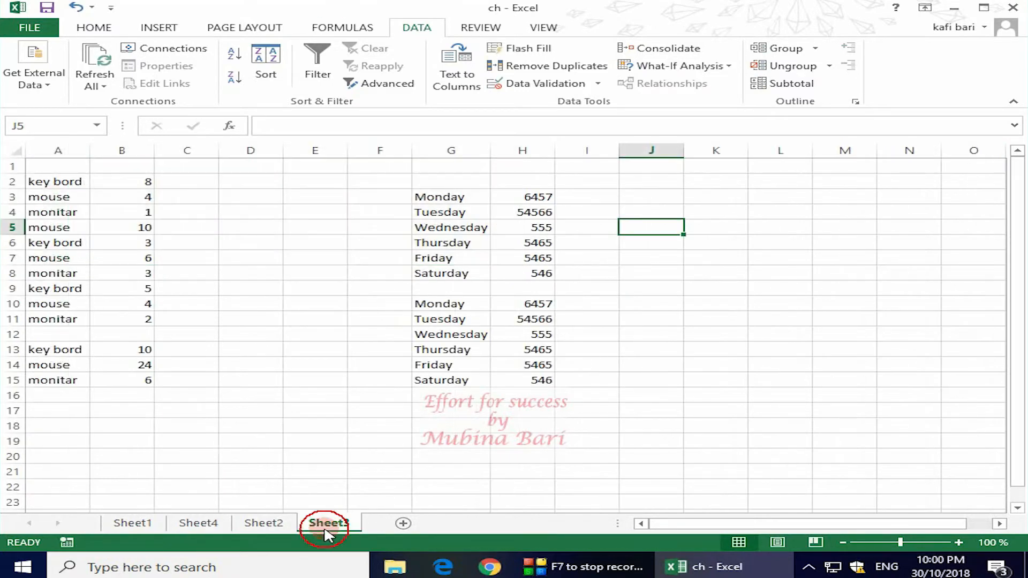
left_click(148, 183)
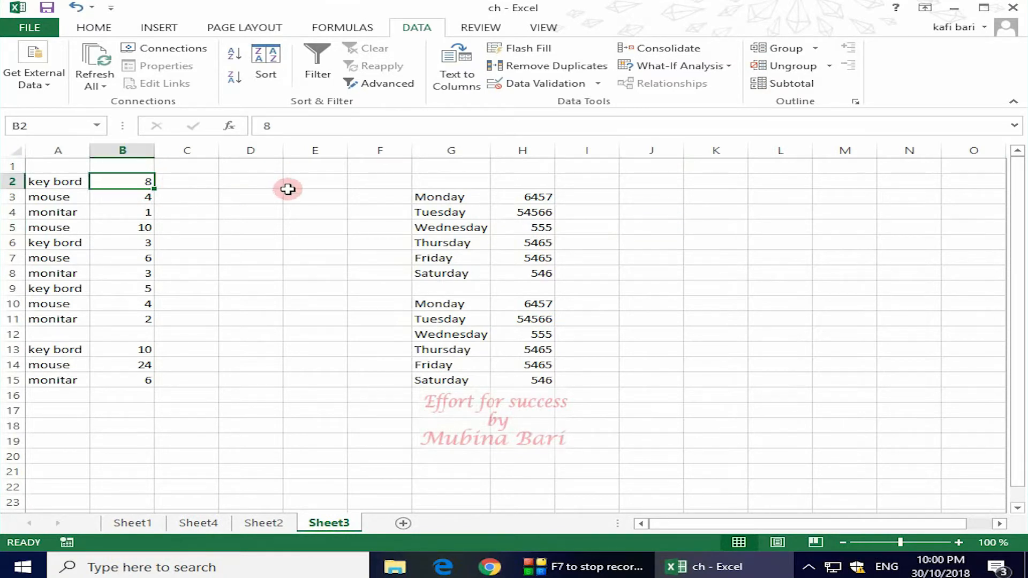
type("10")
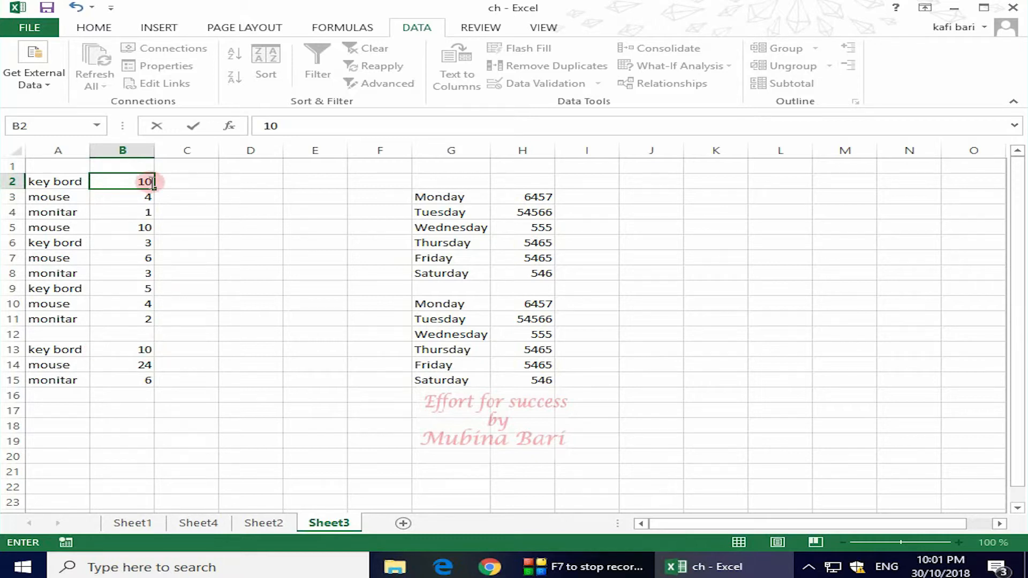
key("BackSpace")
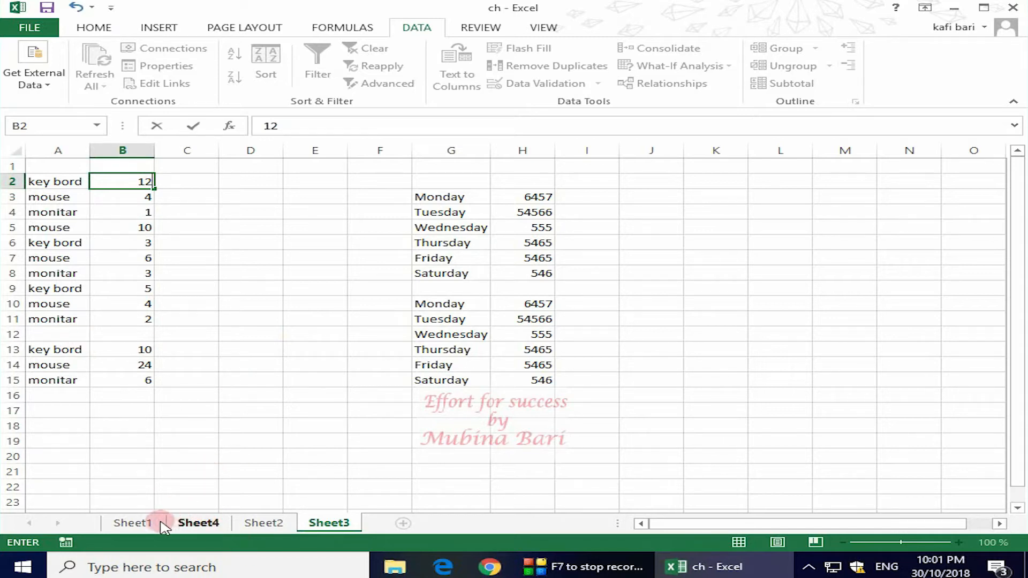
left_click(193, 524)
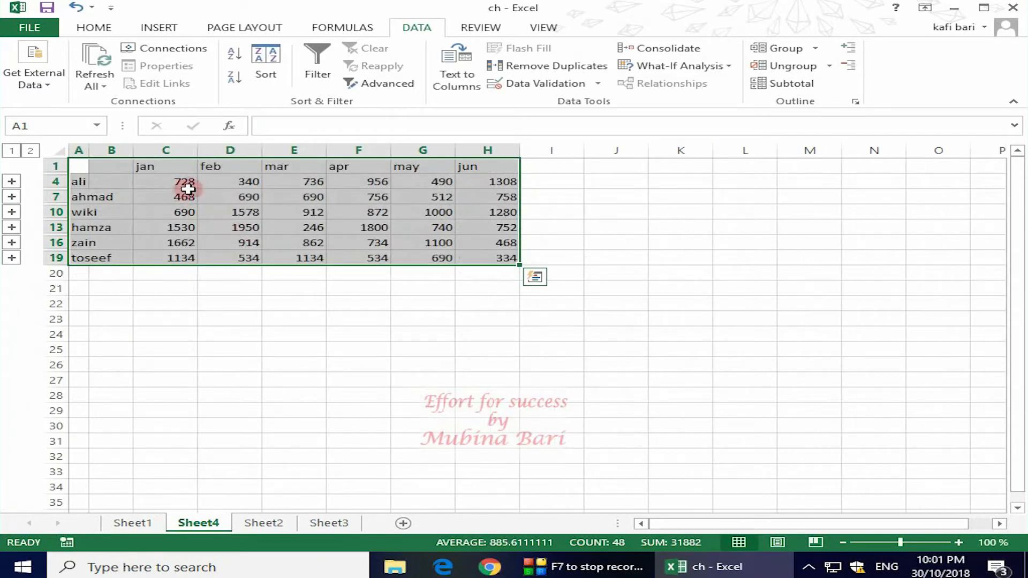
Set ali's jan value in cell B3 of Sheet1 to 100, and check the linked table on Sheet4.
left_click(132, 524)
left_click(126, 198)
key("BackSpace")
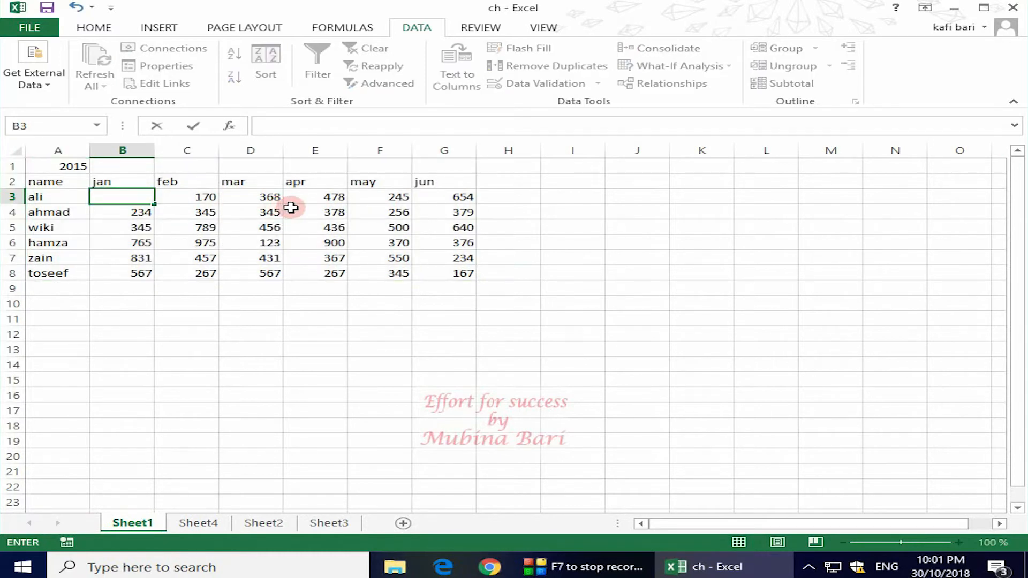
type("100")
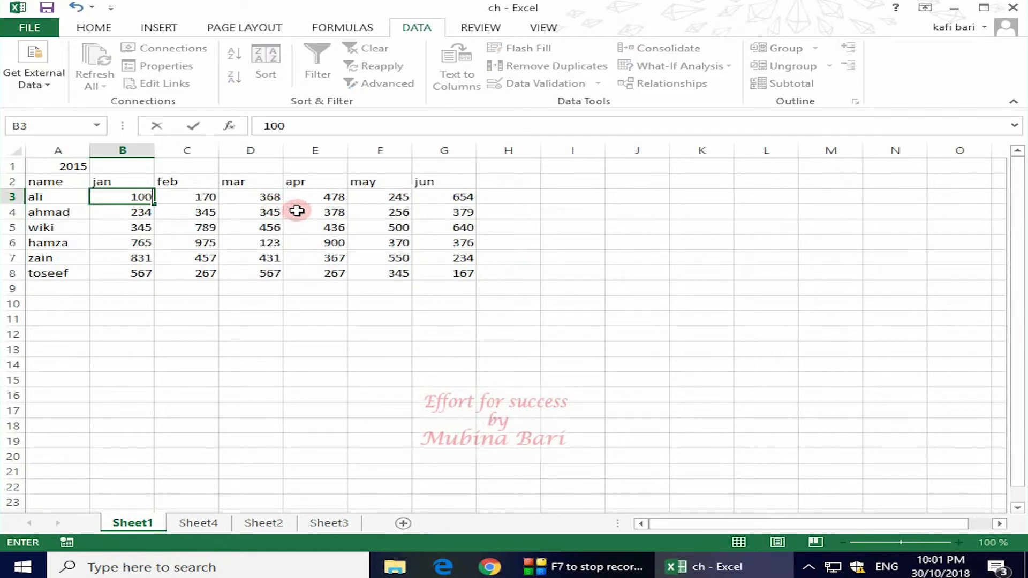
left_click(198, 523)
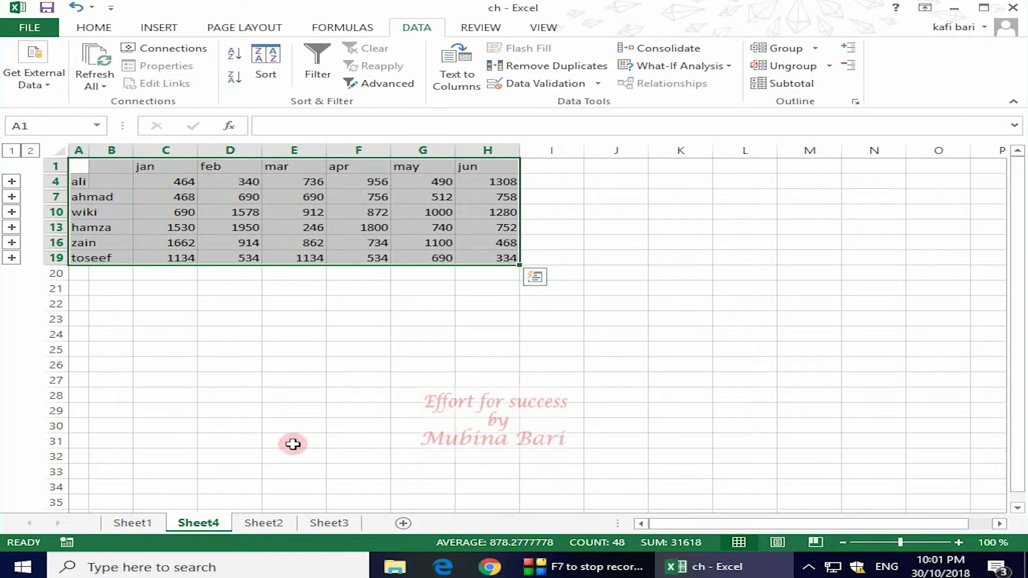
Set toseef's jun value in cell G8 of Sheet2 to 50, and check the linked table on Sheet4.
left_click(285, 528)
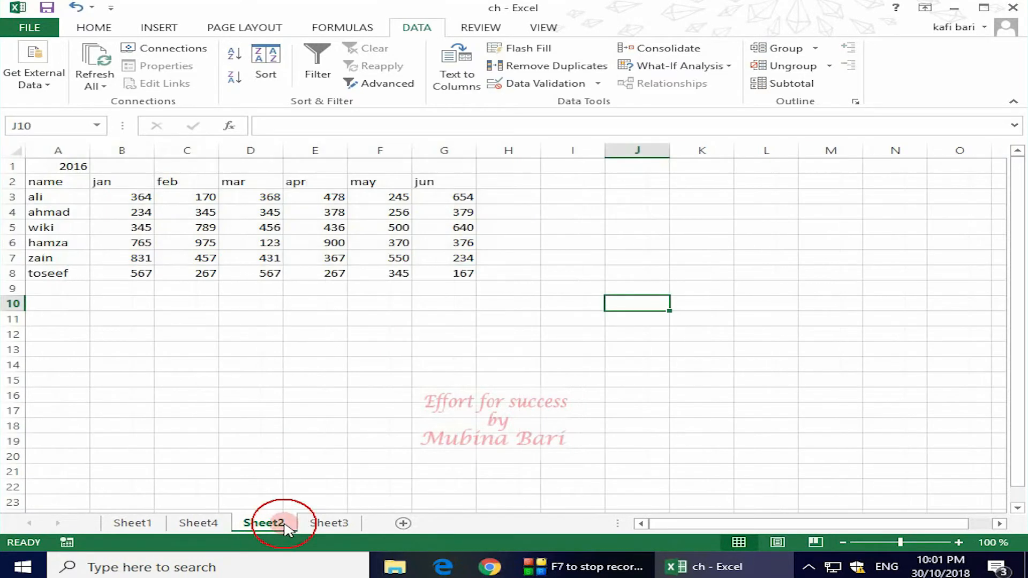
left_click(464, 273)
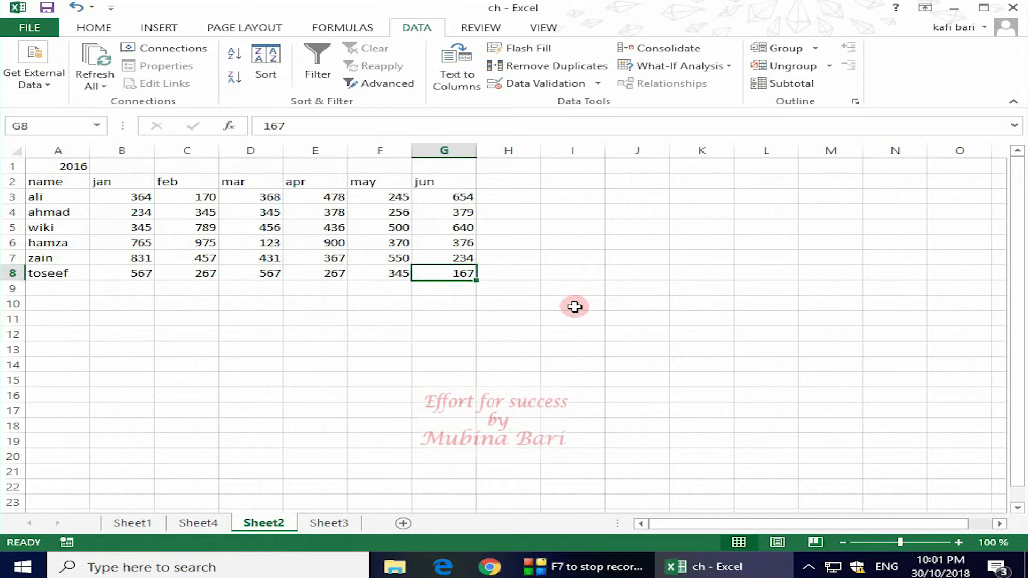
key("BackSpace")
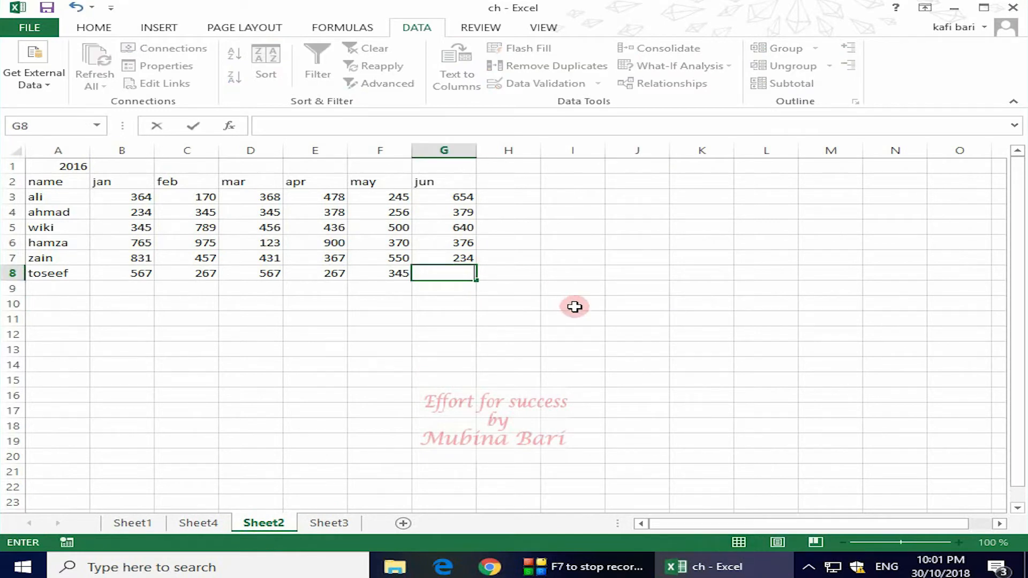
type("50")
left_click(203, 523)
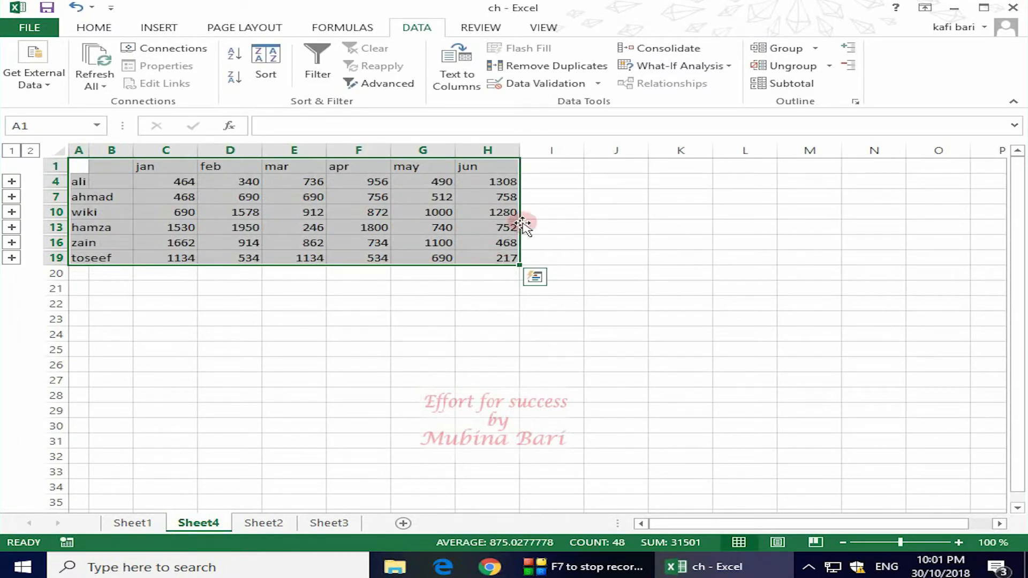
Review the source-link option in the Consolidate settings, and close the ch workbook without saving its changes.
left_click(699, 50)
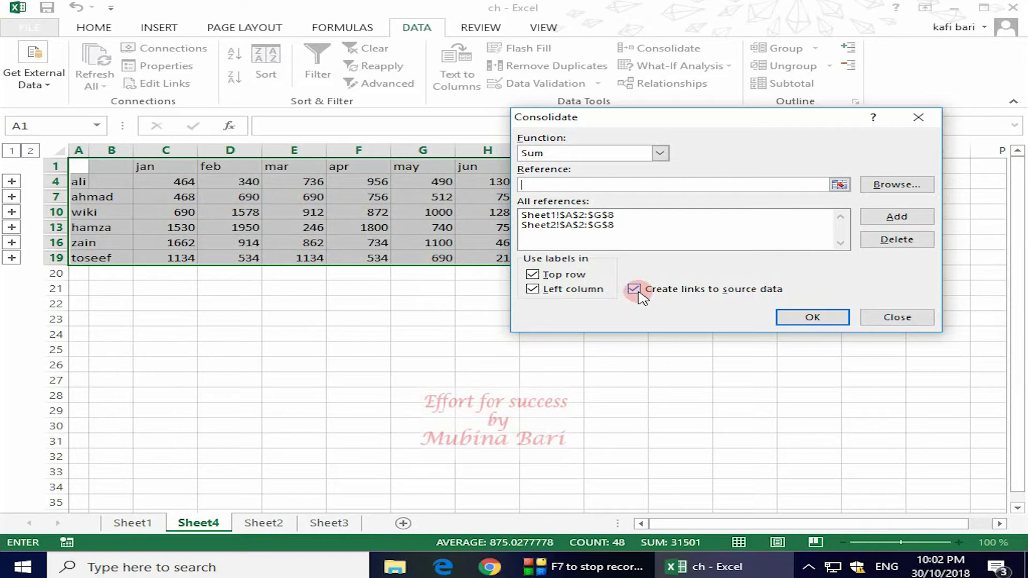
left_click(929, 119)
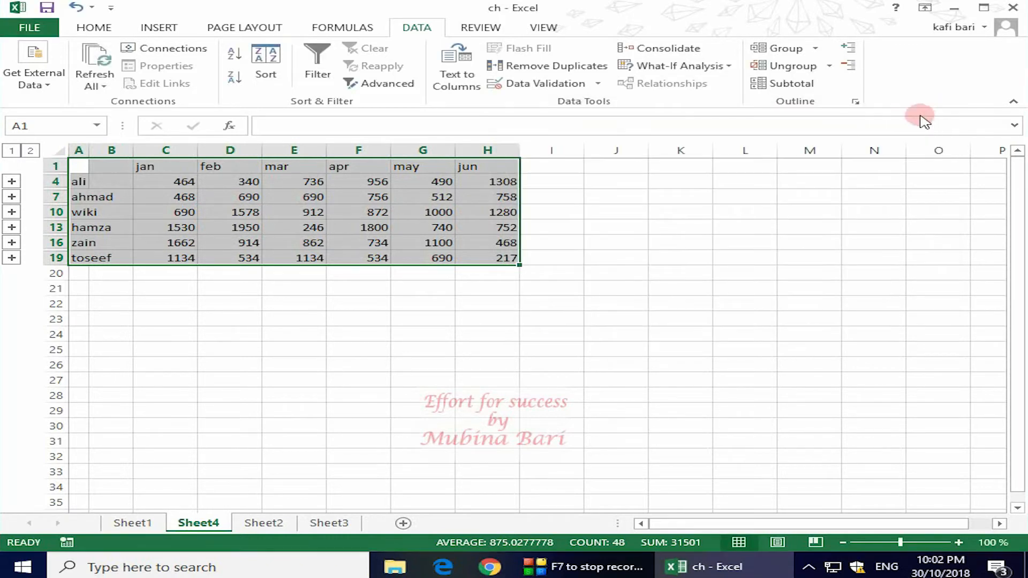
left_click(1015, 10)
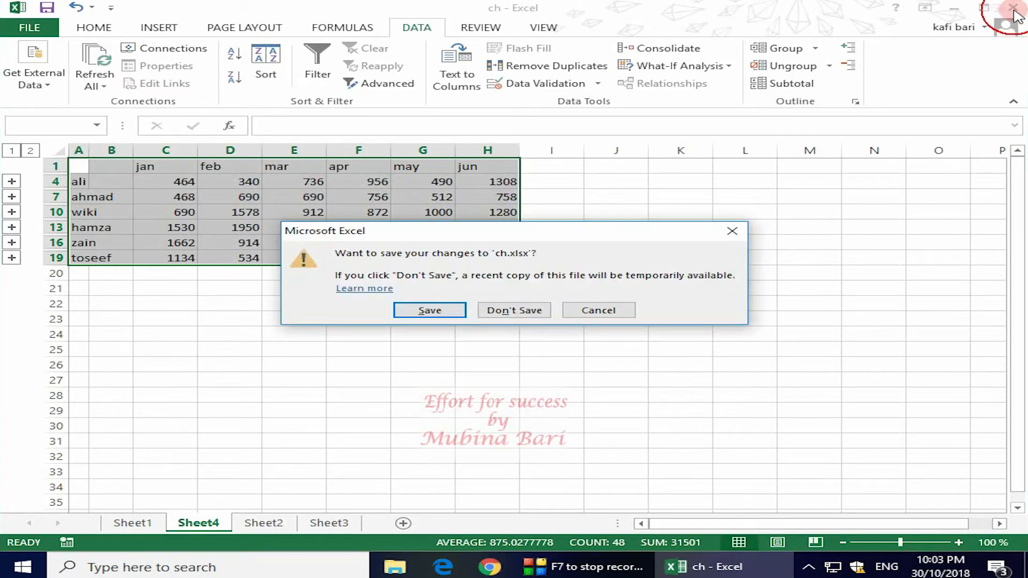
left_click(492, 312)
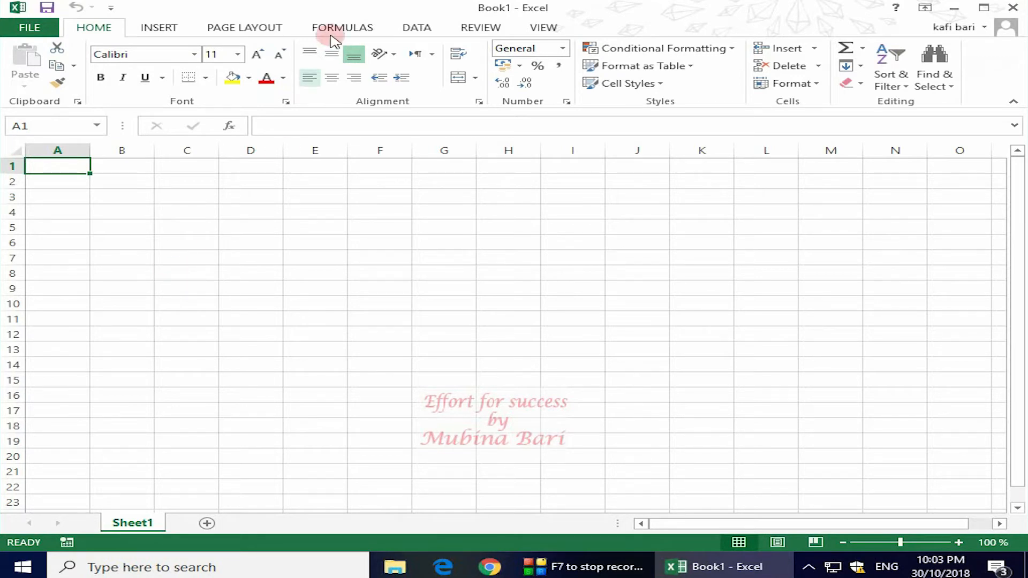
Save the new blank workbook to the Desktop as an Excel Workbook named consol.
left_click(45, 33)
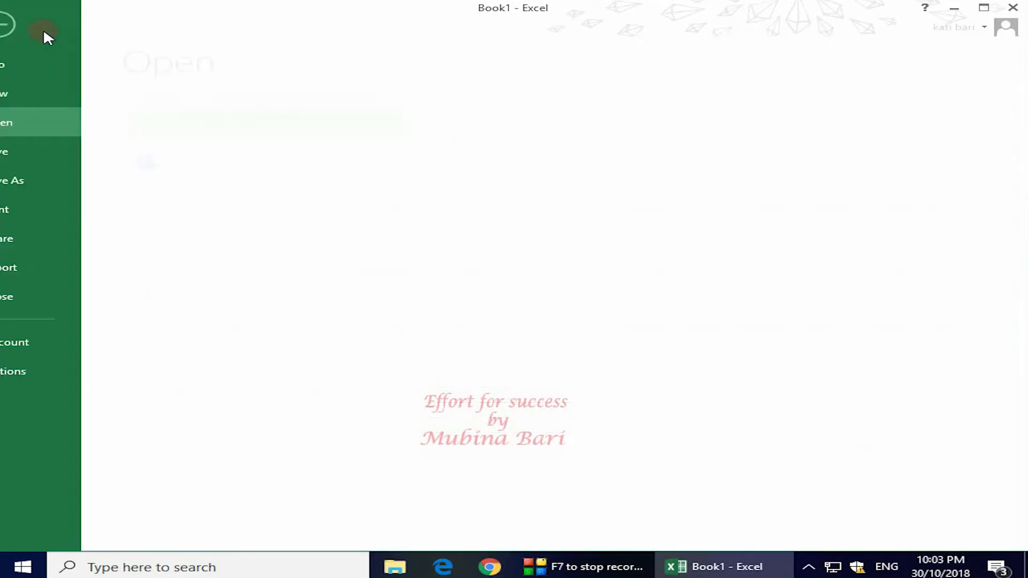
left_click(56, 180)
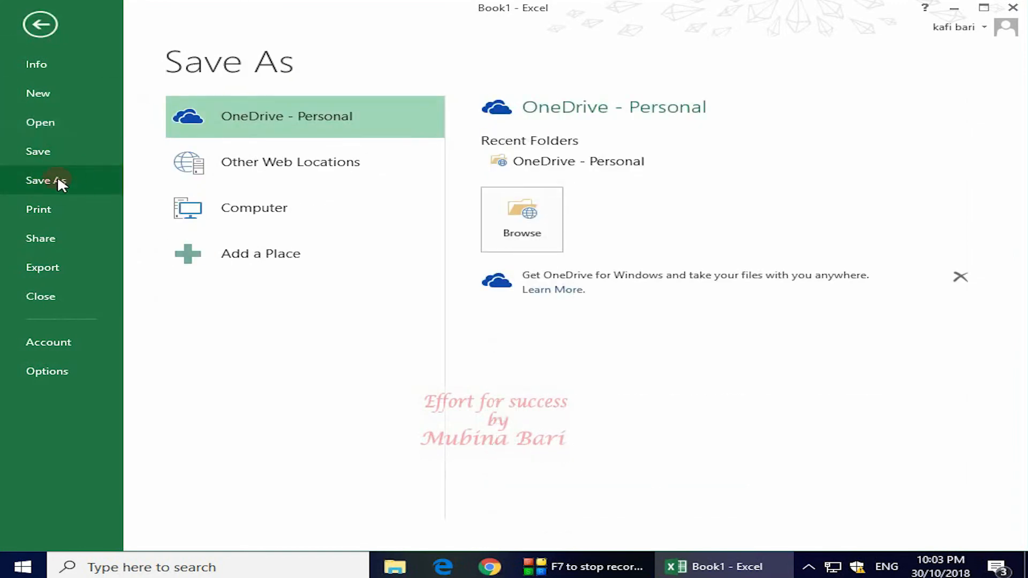
left_click(276, 212)
left_click(566, 164)
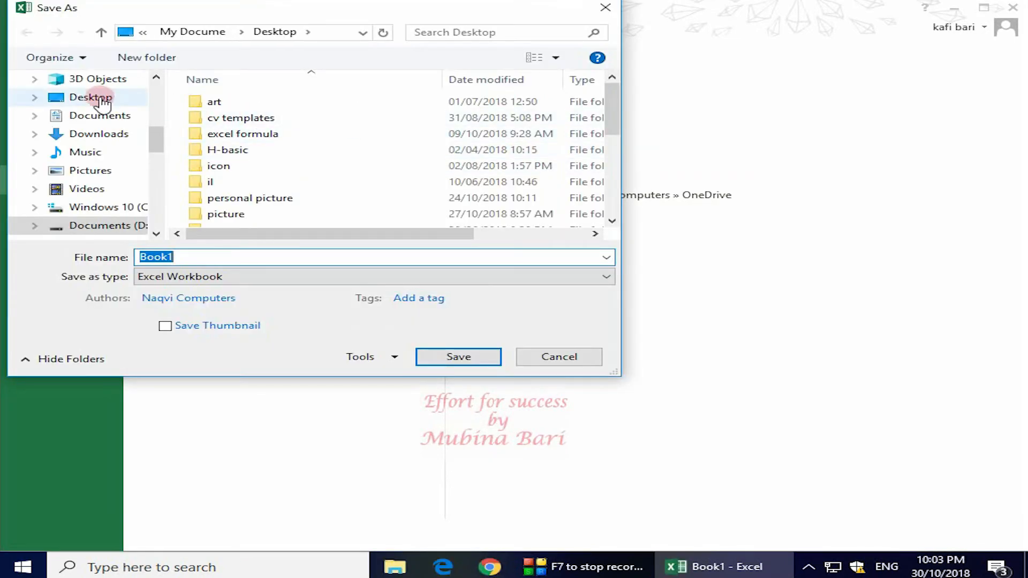
left_click(101, 97)
left_click(182, 256)
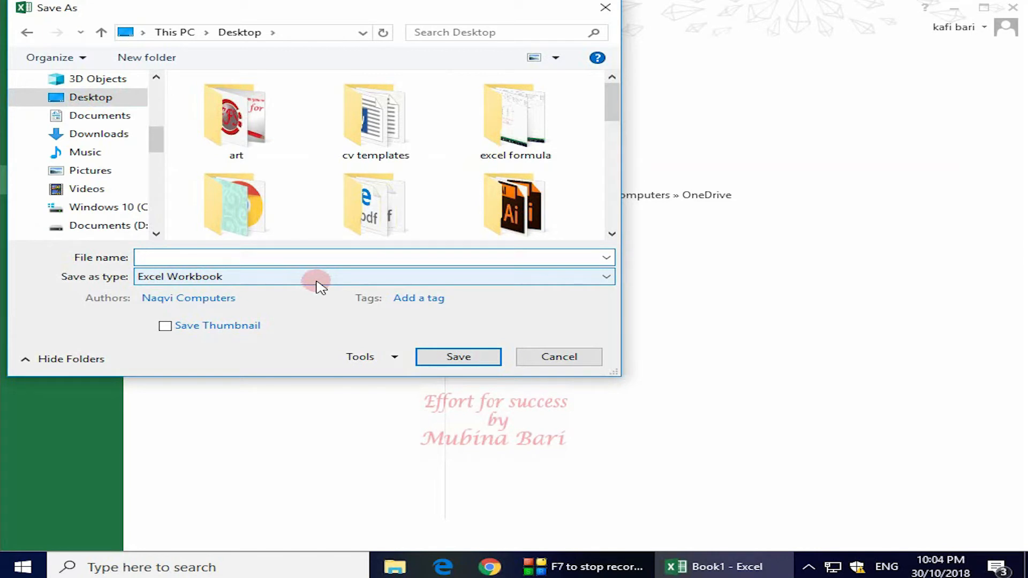
type("consol")
left_click(444, 357)
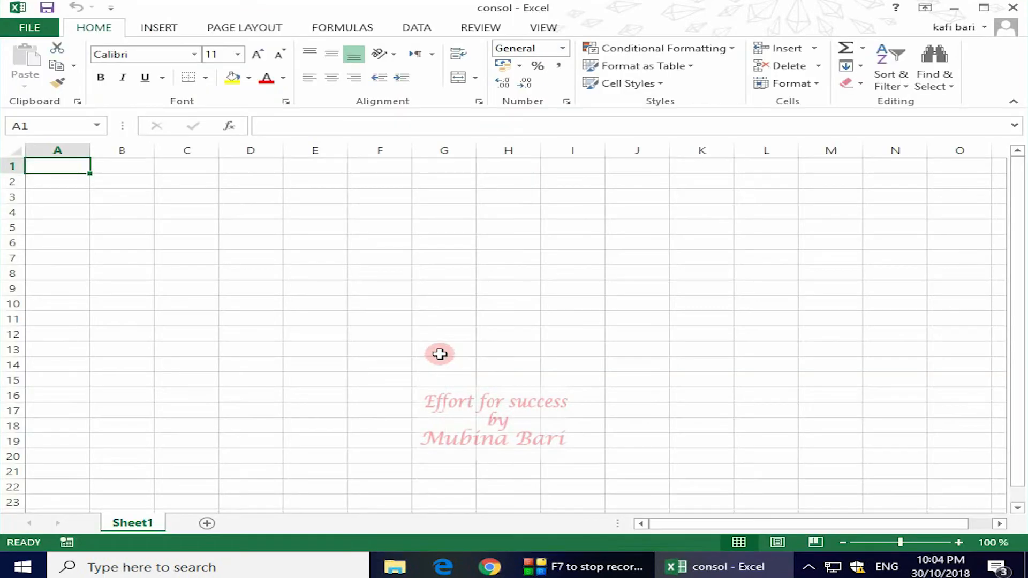
Open the 2015 workbook from the desktop, and minimize it together with the consol workbook.
left_click(955, 8)
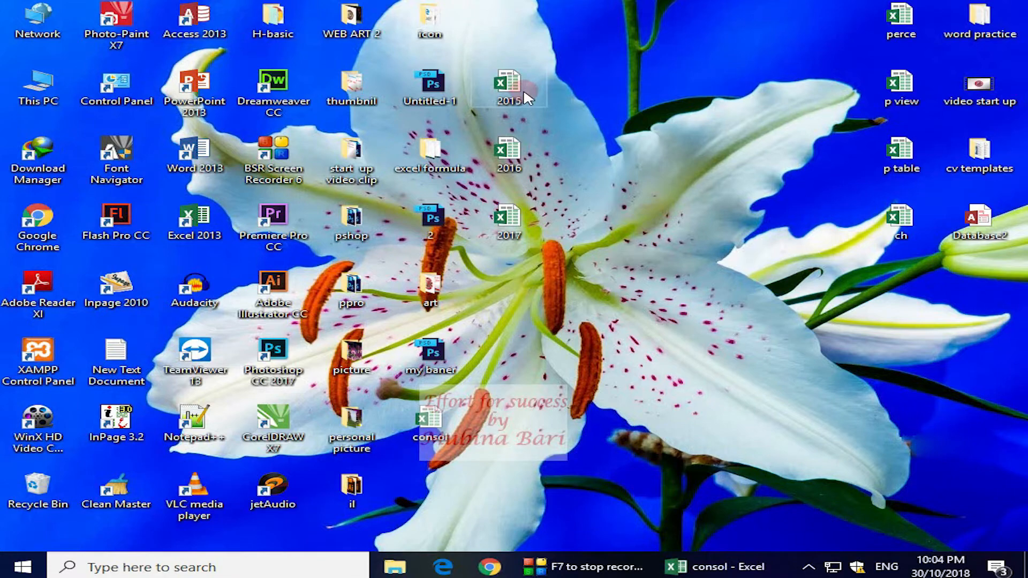
double_click(507, 92)
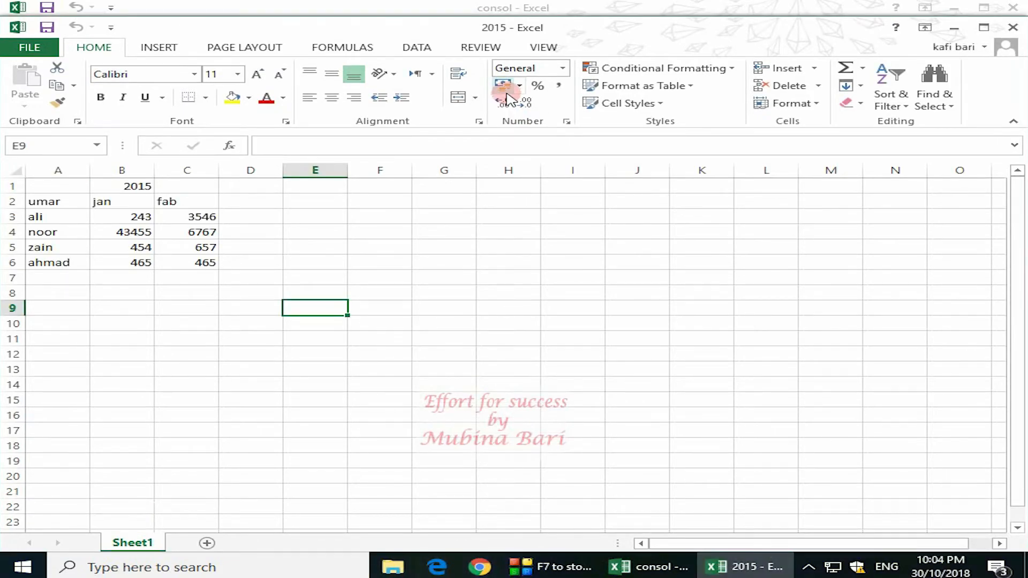
mouse_move(782, 557)
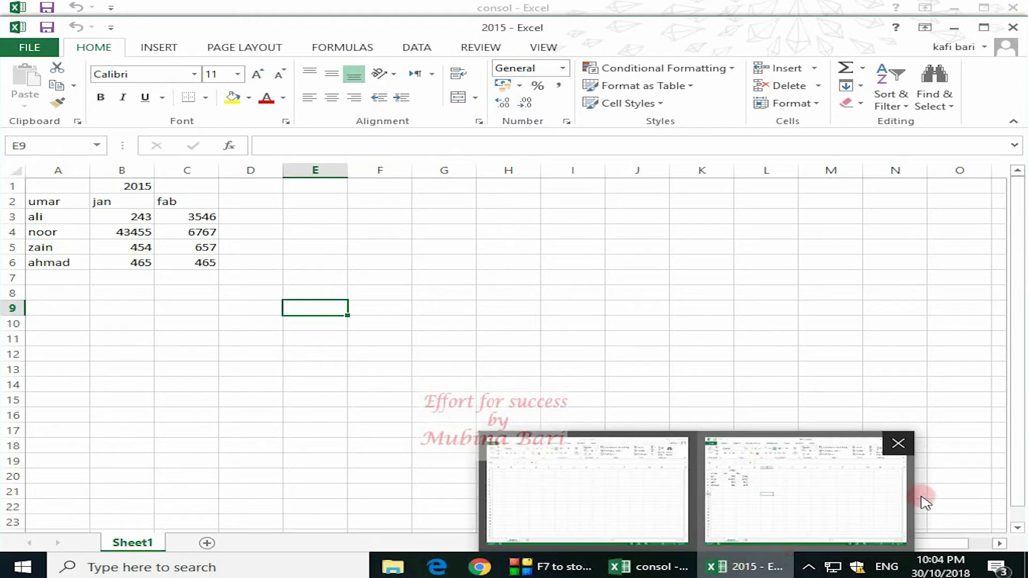
left_click(955, 28)
left_click(955, 7)
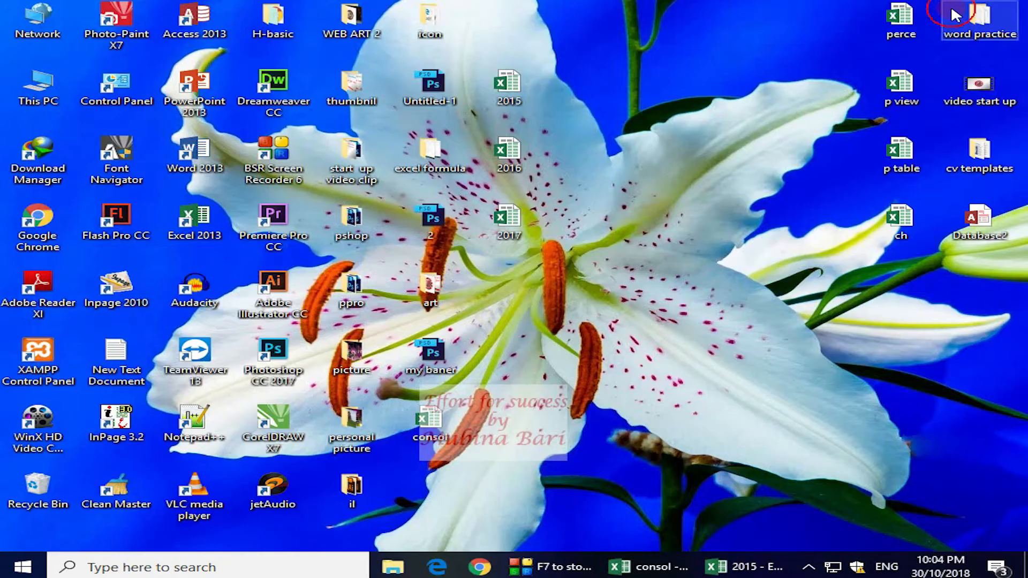
Open the 2016 and 2017 workbooks from the desktop, minimizing each one after viewing its table.
double_click(516, 159)
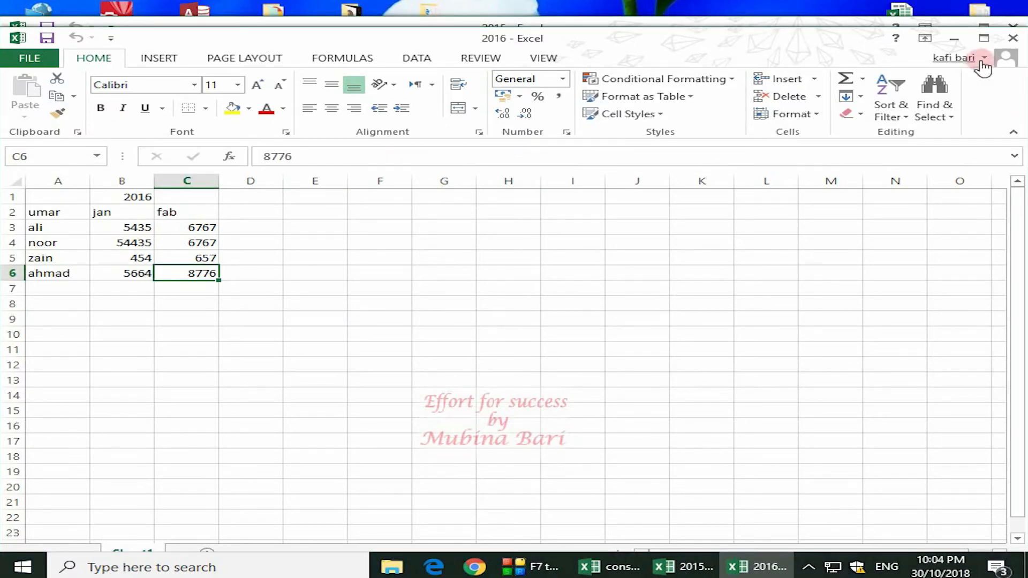
left_click(958, 43)
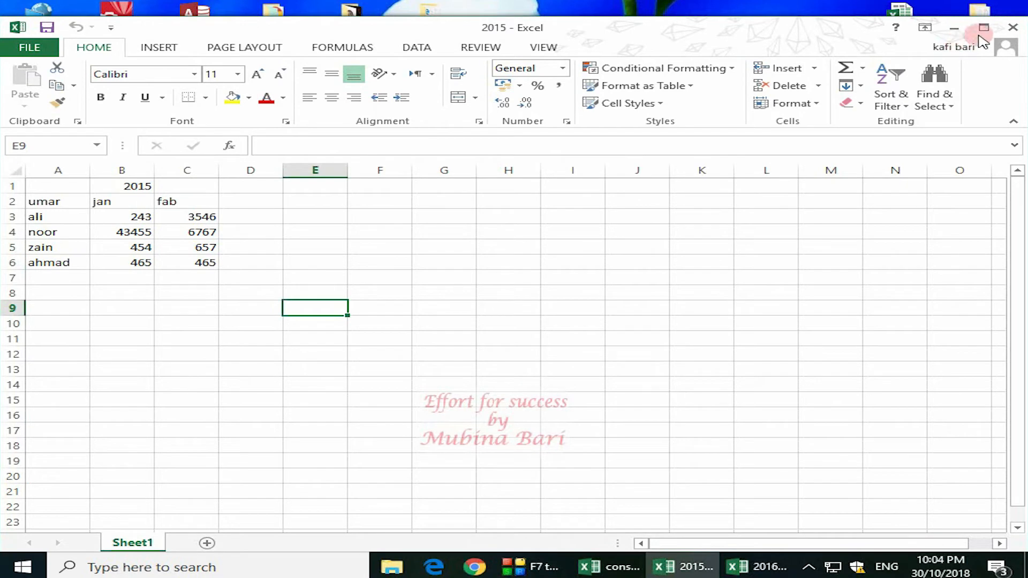
left_click(947, 31)
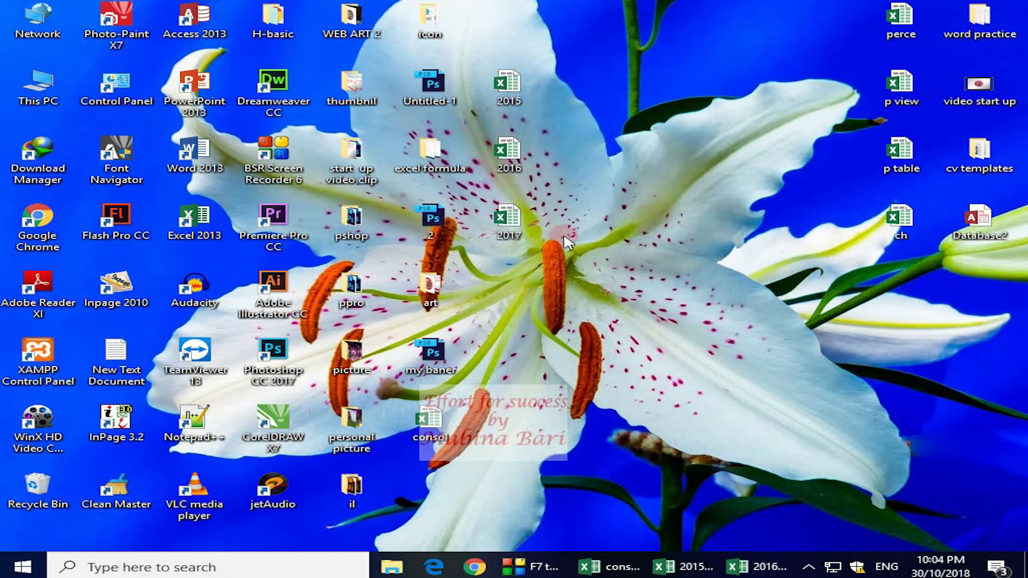
double_click(509, 219)
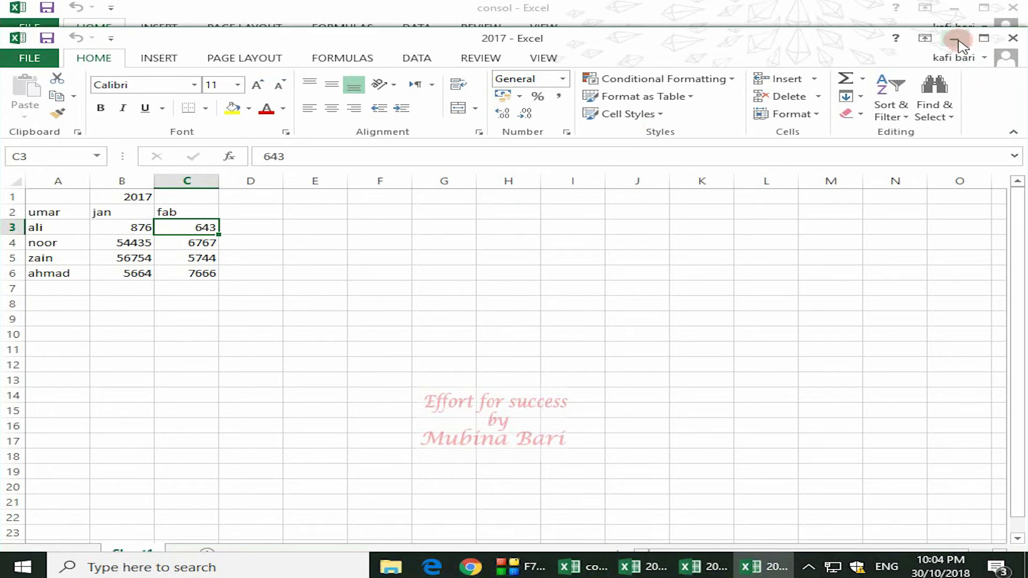
left_click(955, 39)
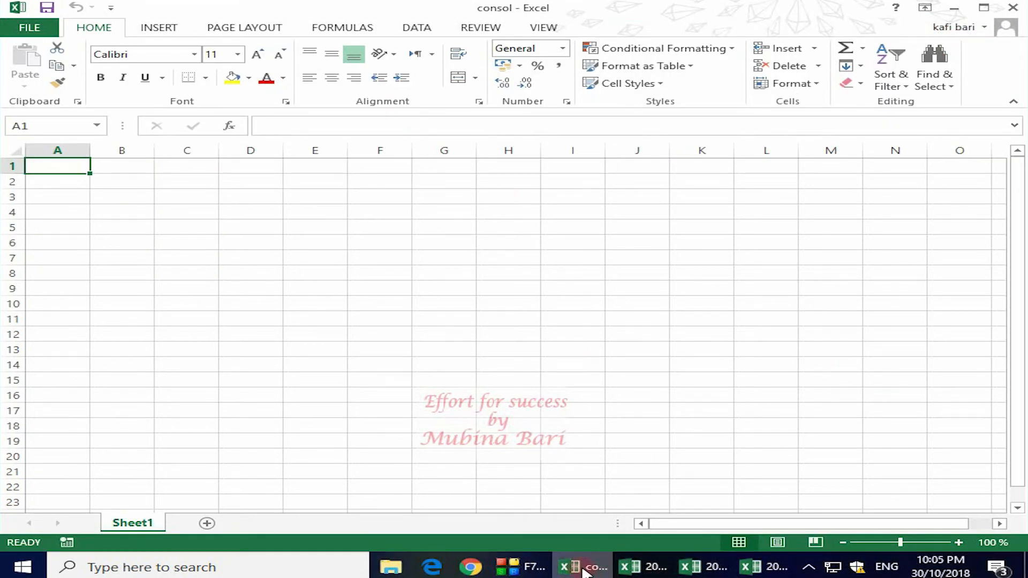
Preview the open 2015, 2016 and 2017 workbooks, and select cell D7 in the consol workbook.
mouse_move(584, 572)
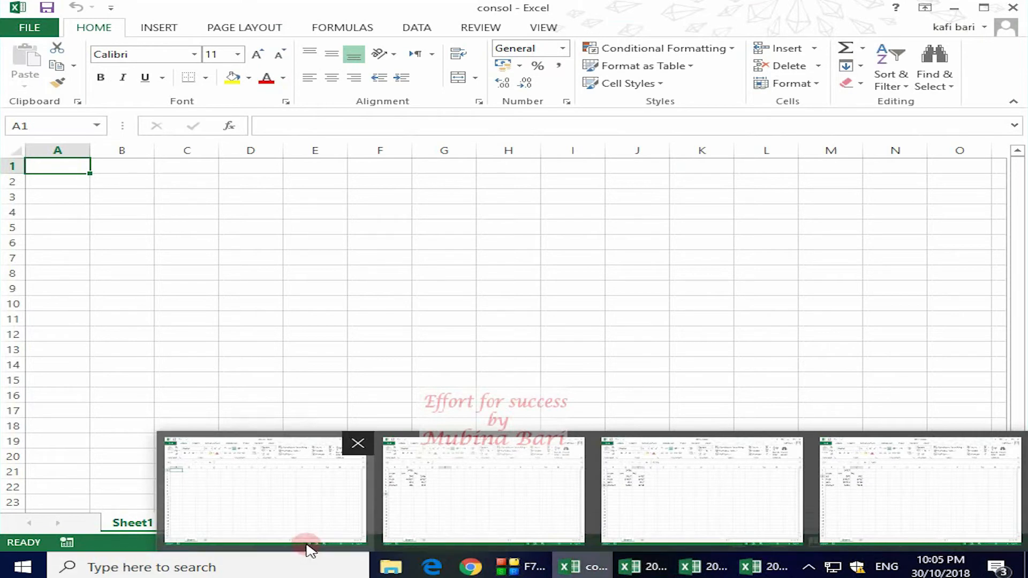
mouse_move(474, 528)
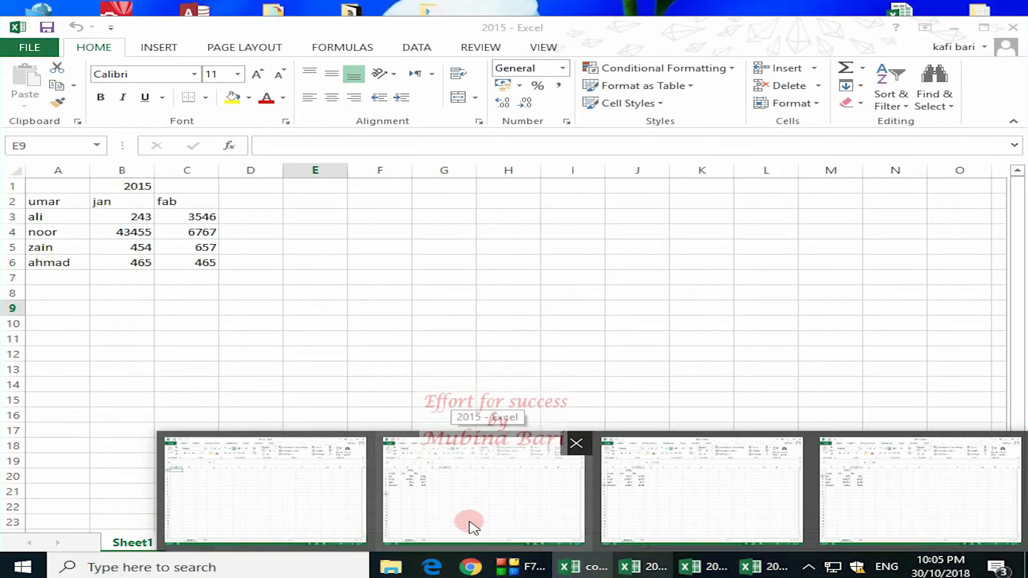
mouse_move(687, 524)
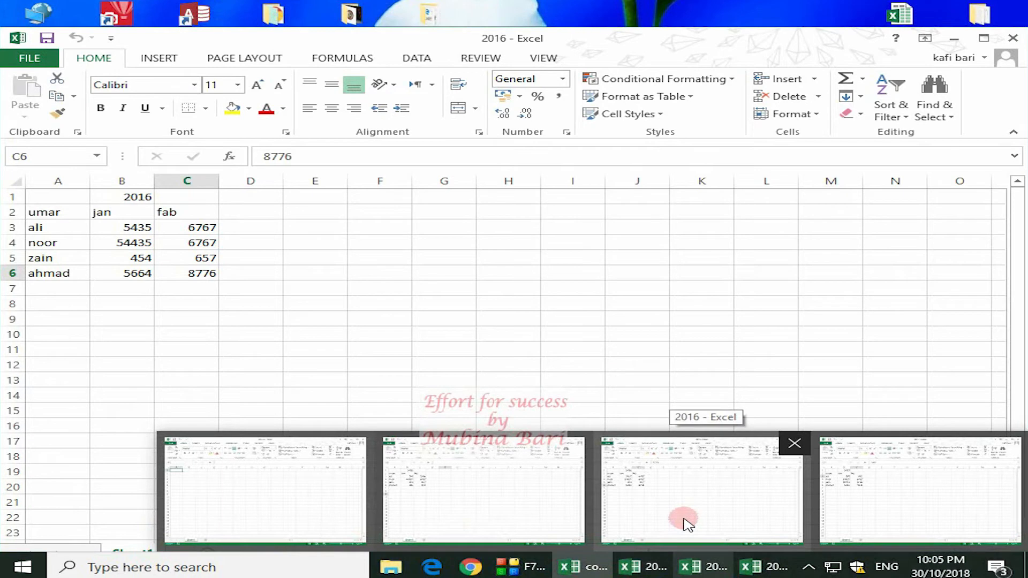
mouse_move(998, 489)
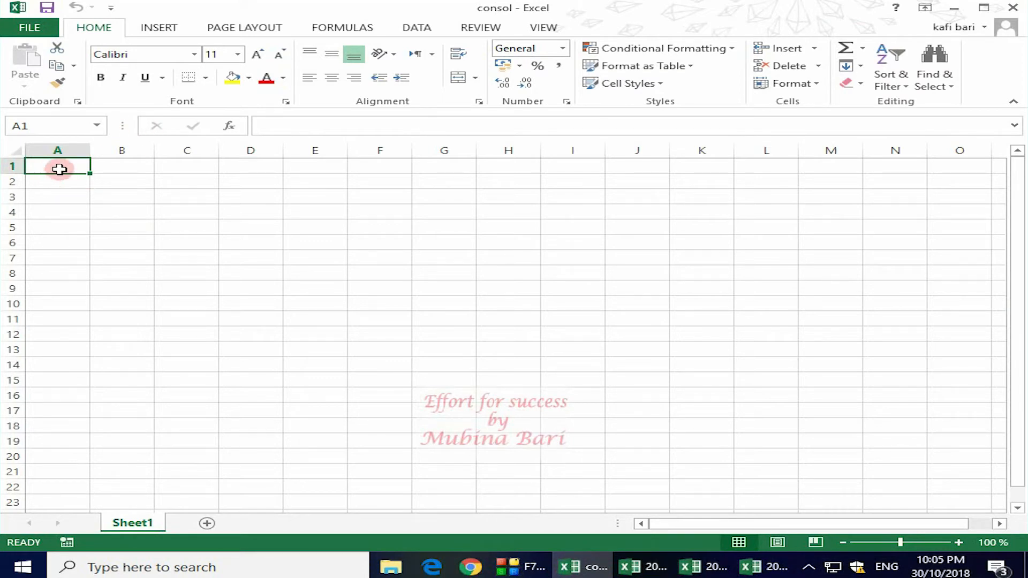
left_click(269, 259)
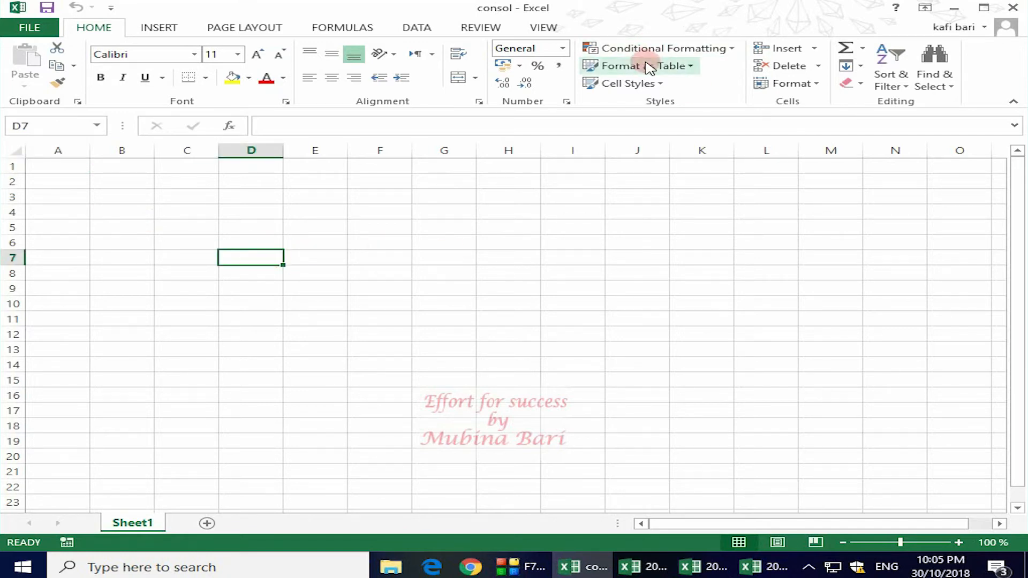
Start a Sum consolidation at D7 and add range A2:C6 of the 2015 workbook's Sheet1 as its first reference.
left_click(415, 28)
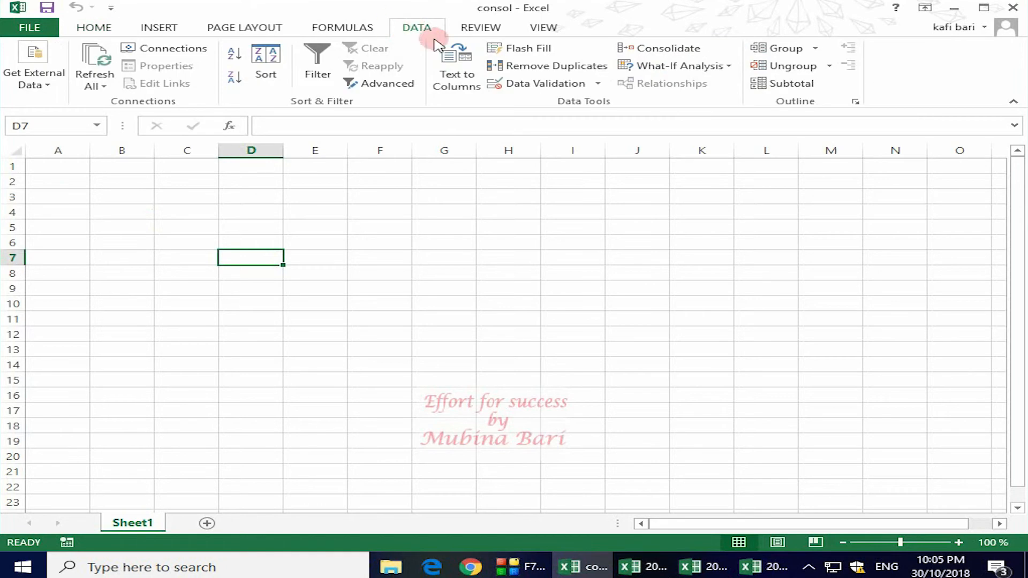
left_click(670, 53)
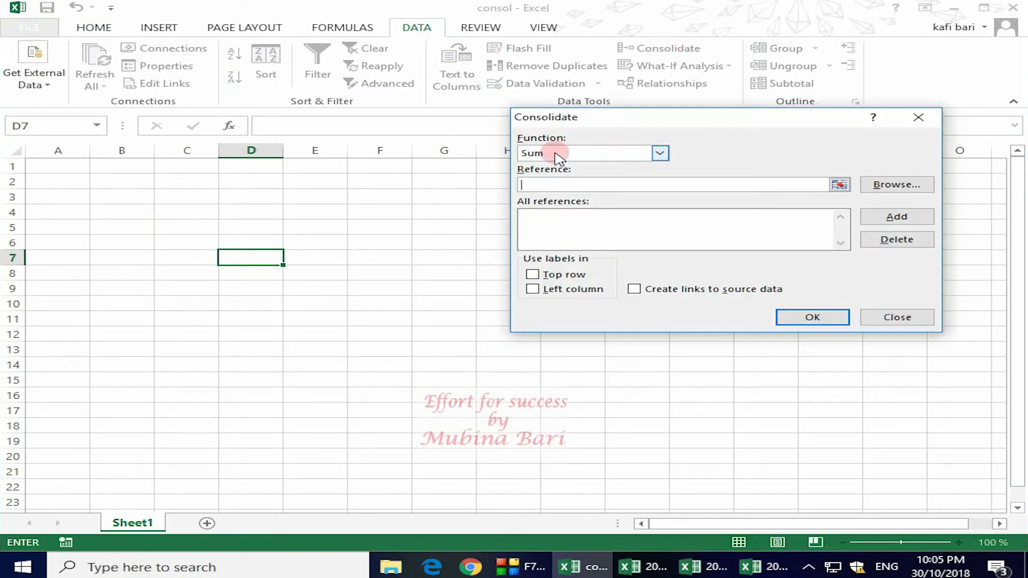
left_click(840, 185)
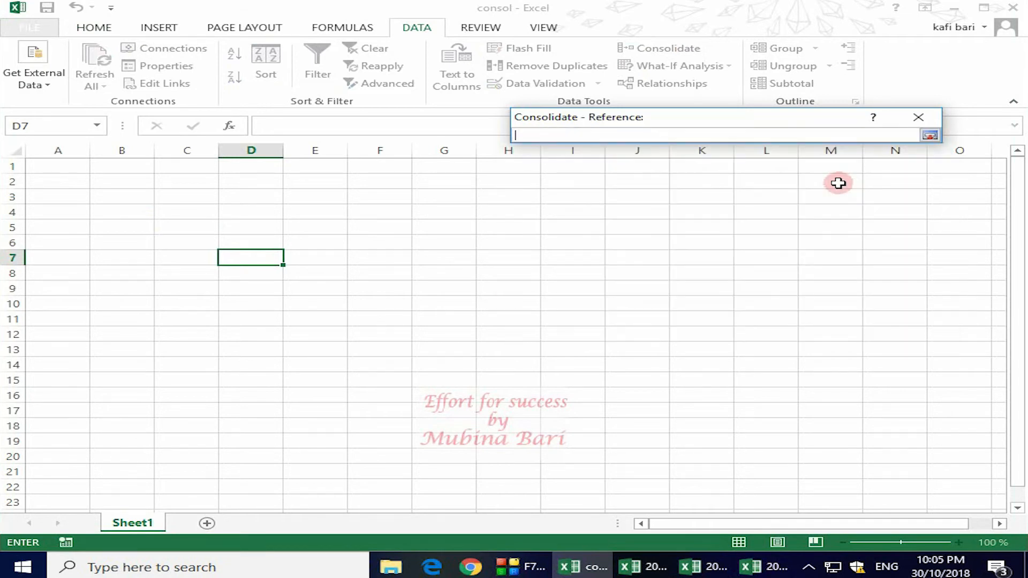
left_click(651, 572)
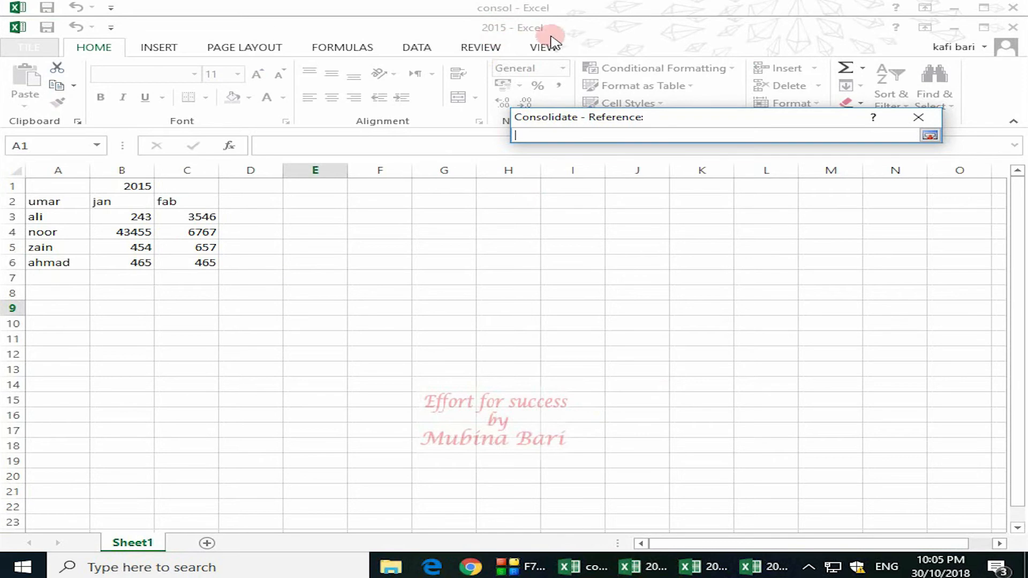
mouse_move(36, 201)
left_mouse_down()
mouse_move(81, 225)
mouse_move(200, 253)
mouse_move(188, 258)
left_mouse_up()
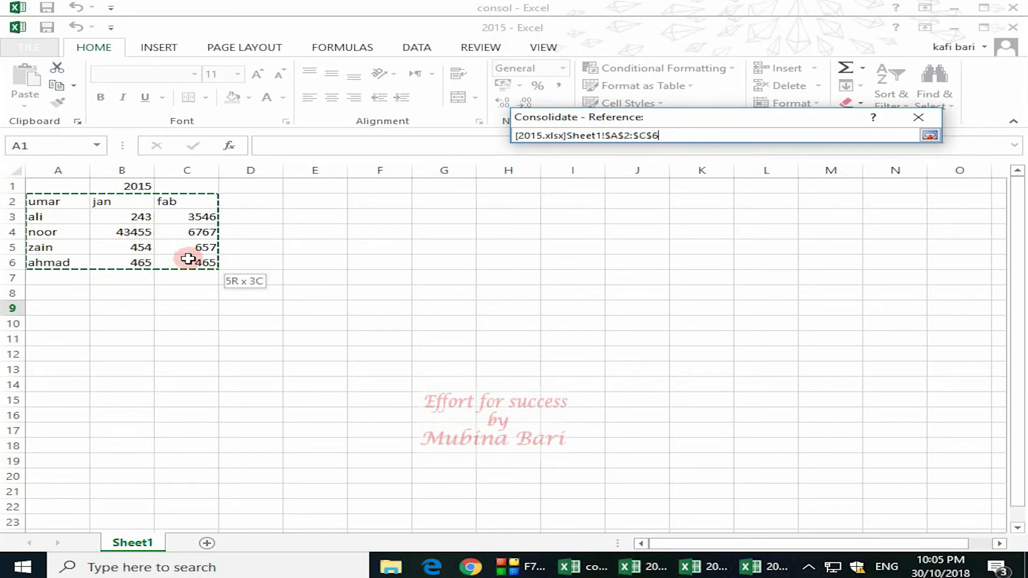
left_click(935, 139)
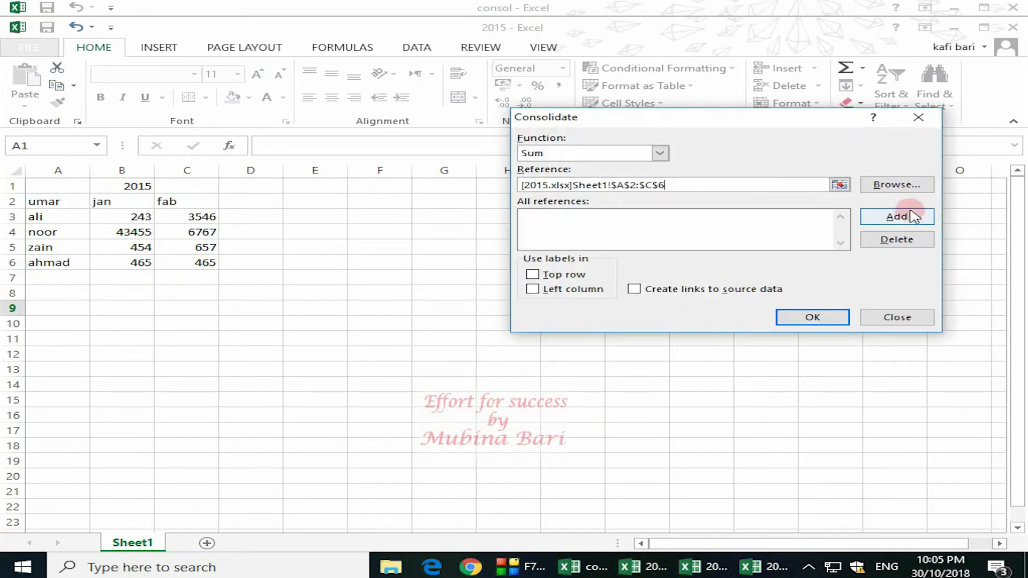
left_click(905, 217)
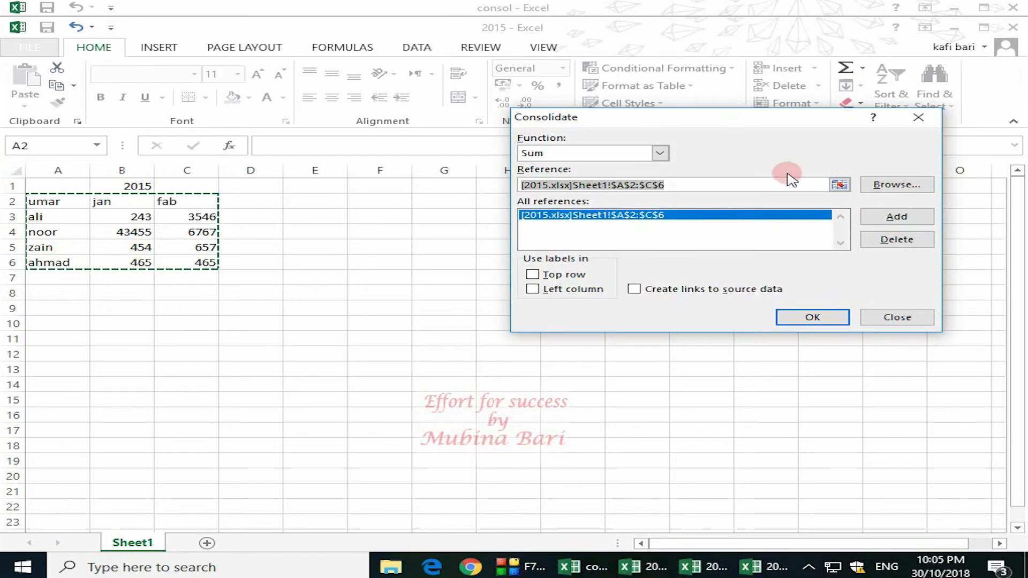
Add range A2:C6 of the 2016 workbook's Sheet1 as the second consolidation reference.
left_click(845, 184)
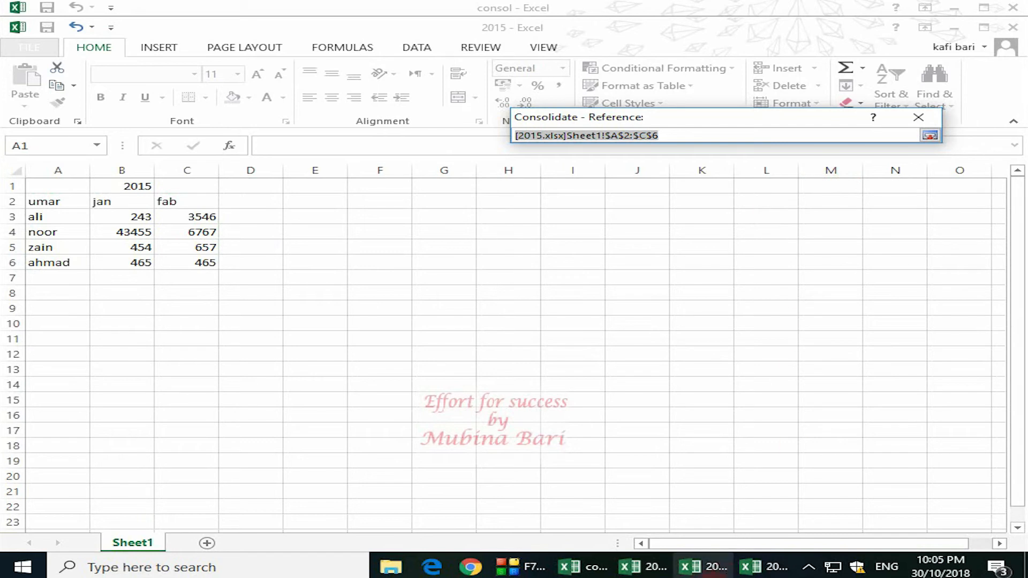
mouse_move(703, 573)
left_click(701, 488)
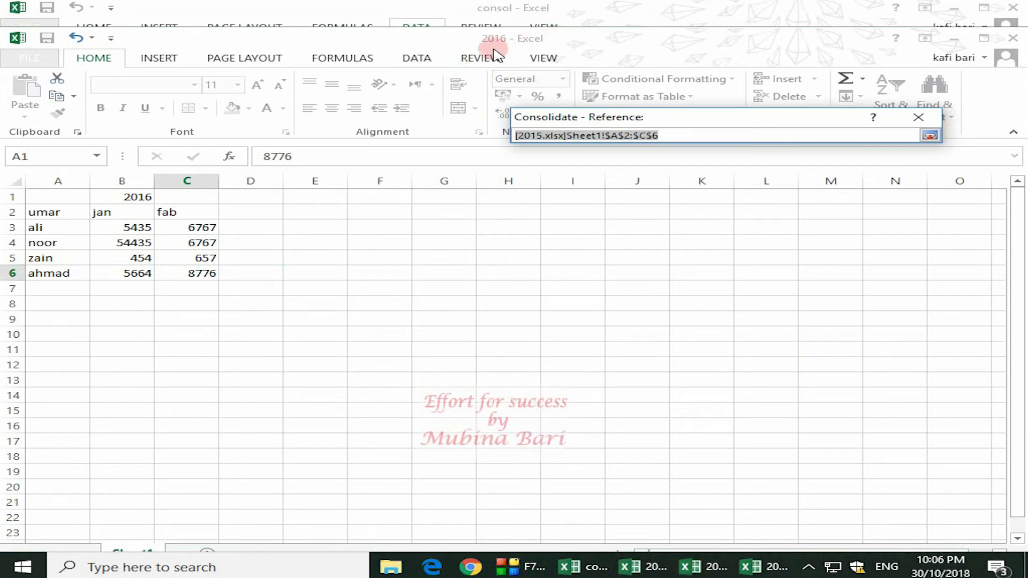
left_click(658, 135)
left_click_drag(55, 212, 69, 229)
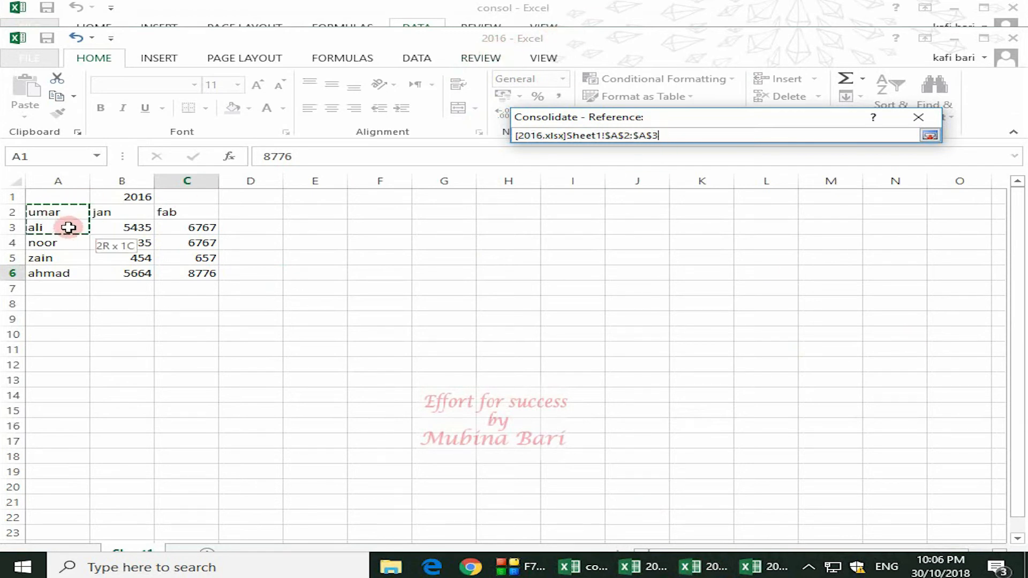
key("BackSpace")
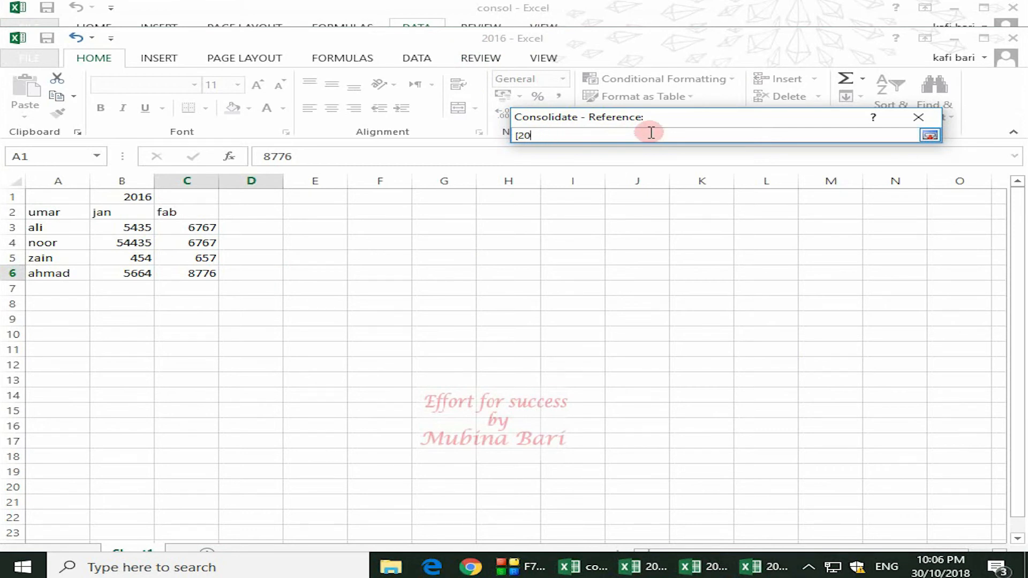
left_click_drag(58, 211, 198, 274)
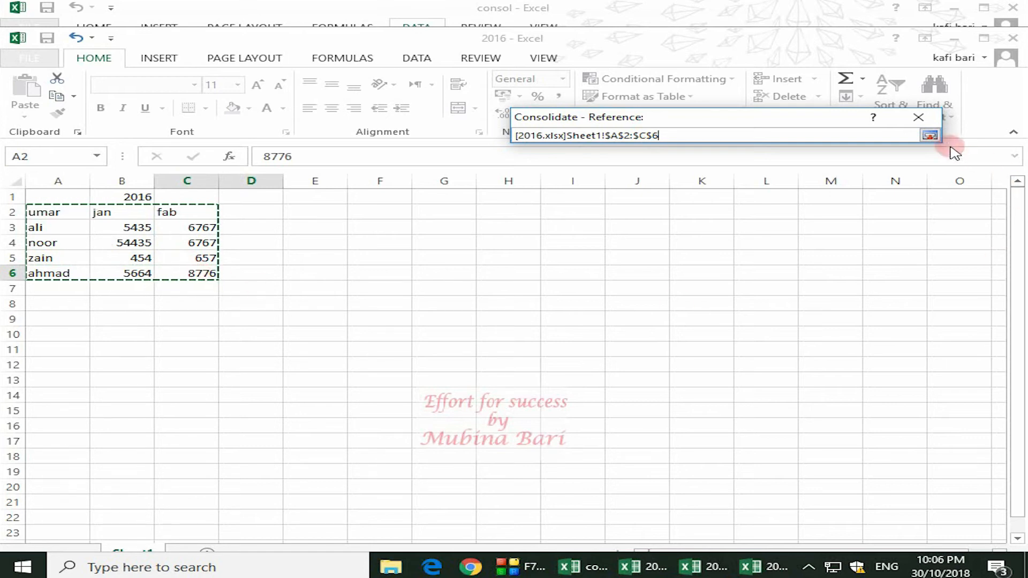
left_click(930, 137)
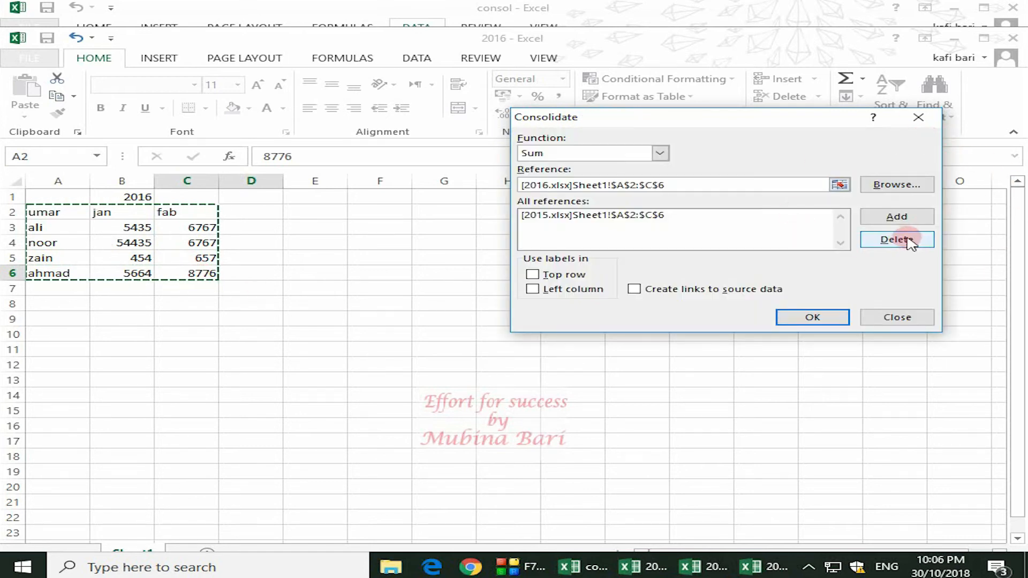
left_click(895, 217)
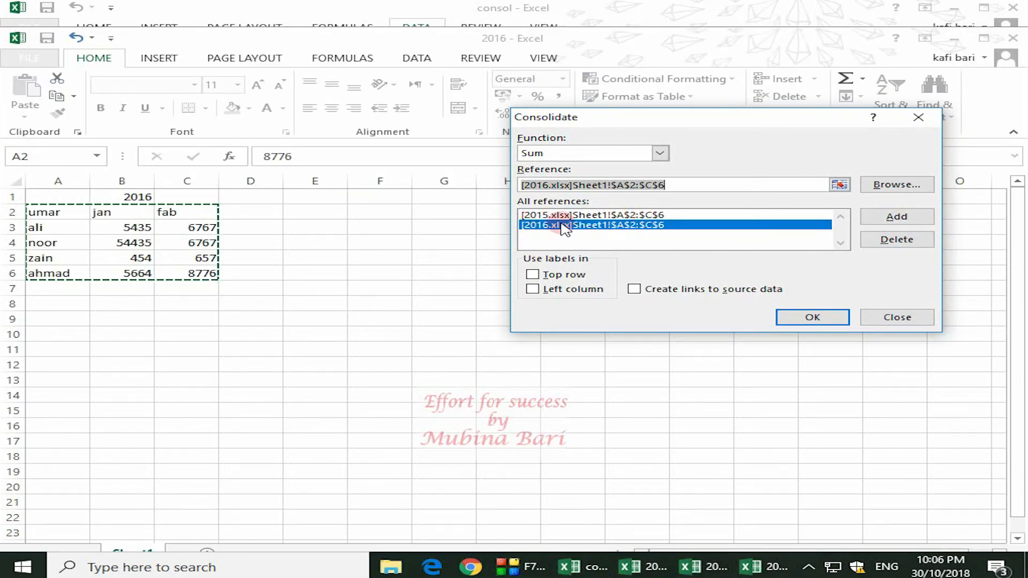
Try to add range A2:C6 of the 2017 workbook's Sheet1 as the third consolidation reference.
left_click(840, 186)
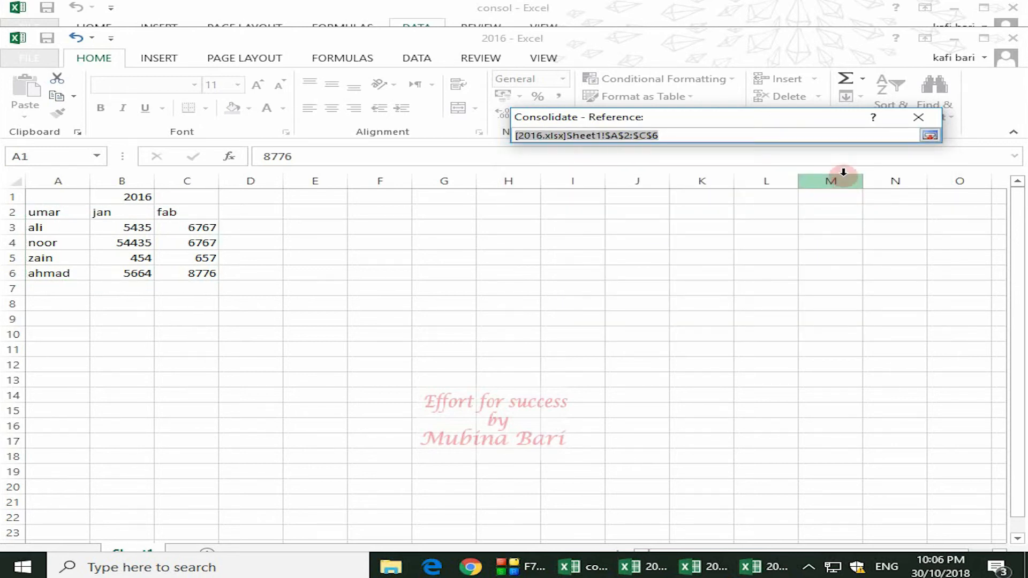
left_click(756, 568)
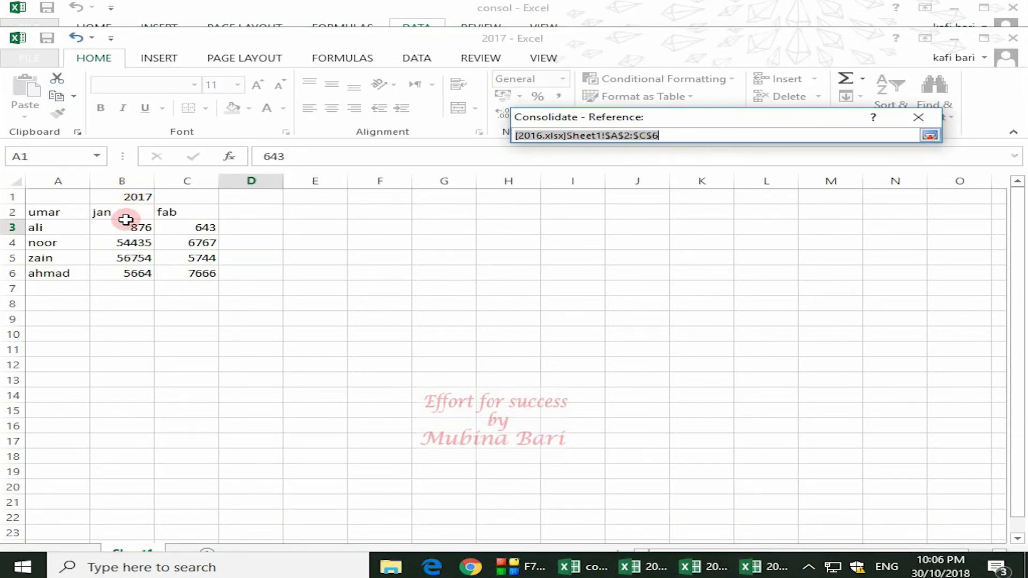
left_click_drag(48, 219, 204, 273)
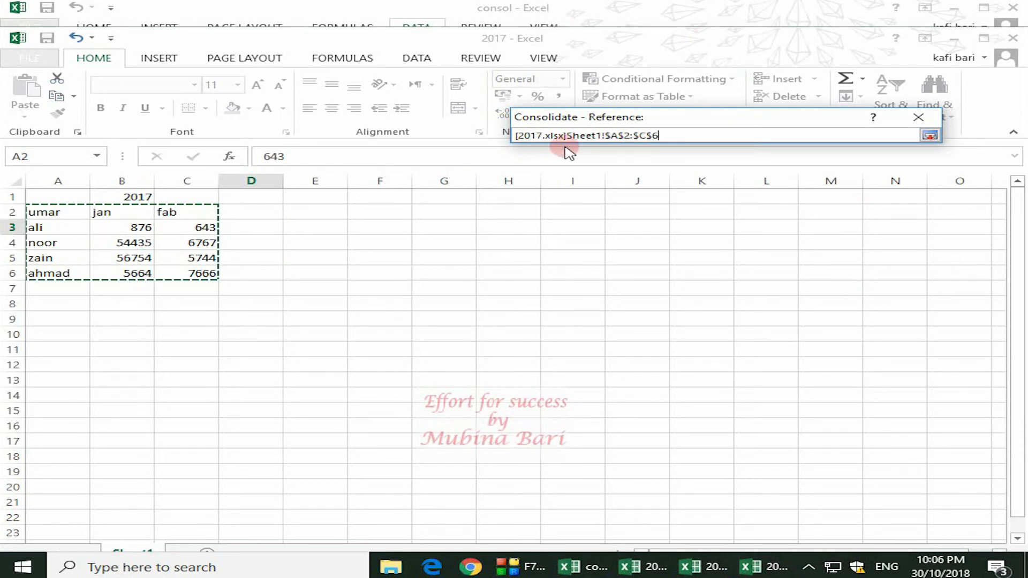
left_click(931, 135)
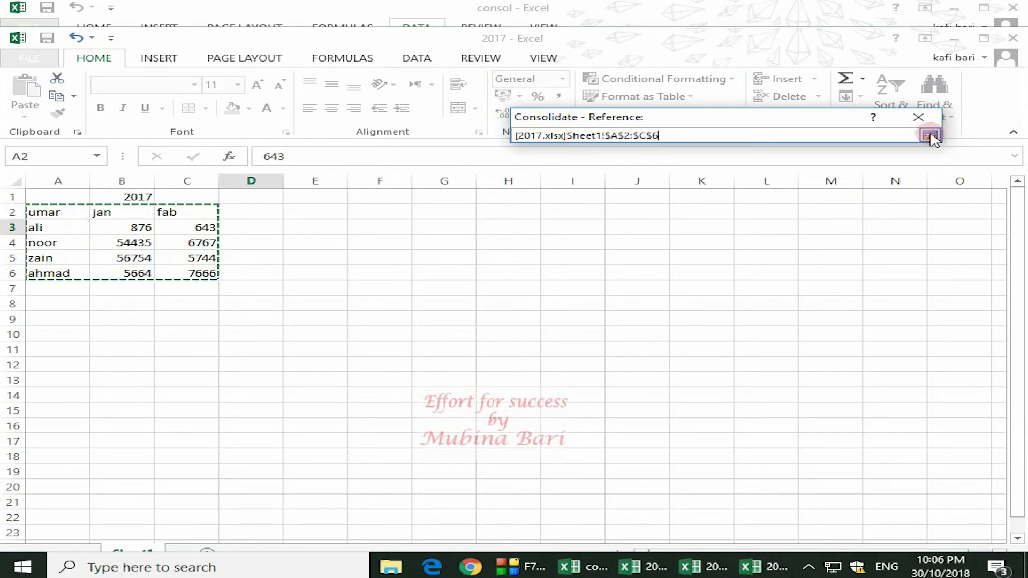
left_click(909, 240)
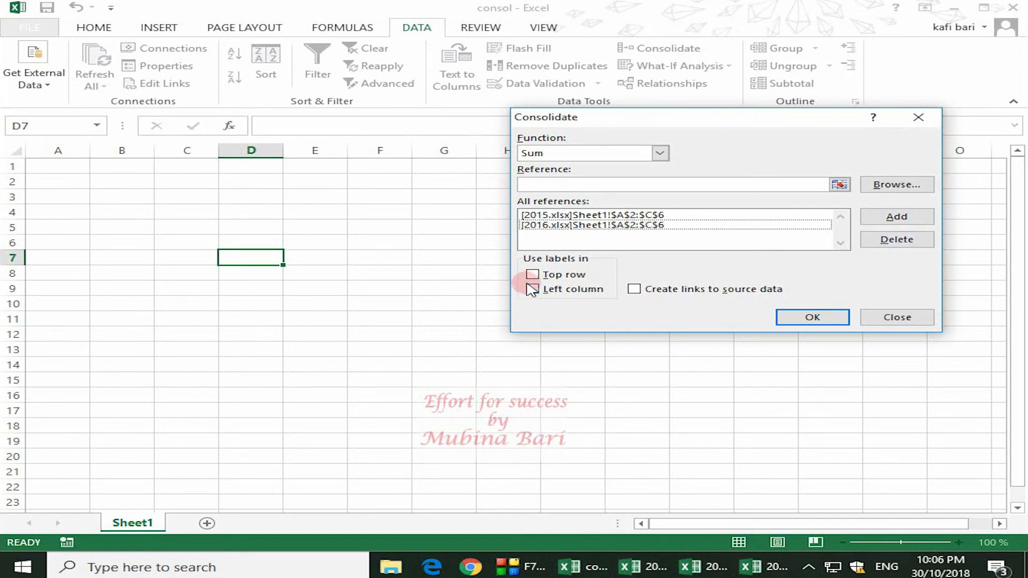
Run the consolidation with top row and left column labels and links to the source data, and widen column D of the result.
left_click(532, 276)
left_click(533, 290)
left_click(634, 289)
left_click(815, 319)
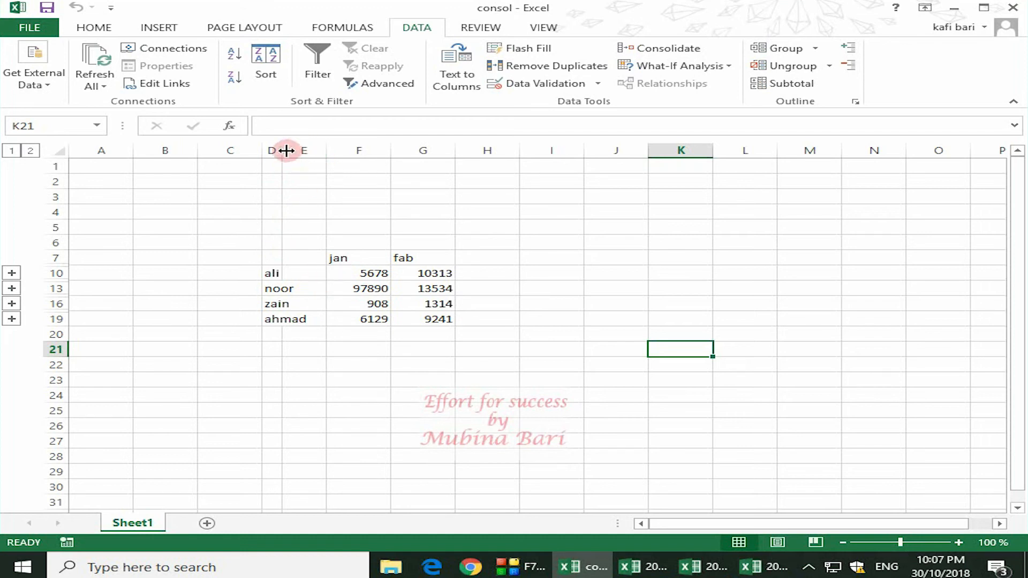
left_click_drag(283, 150, 379, 154)
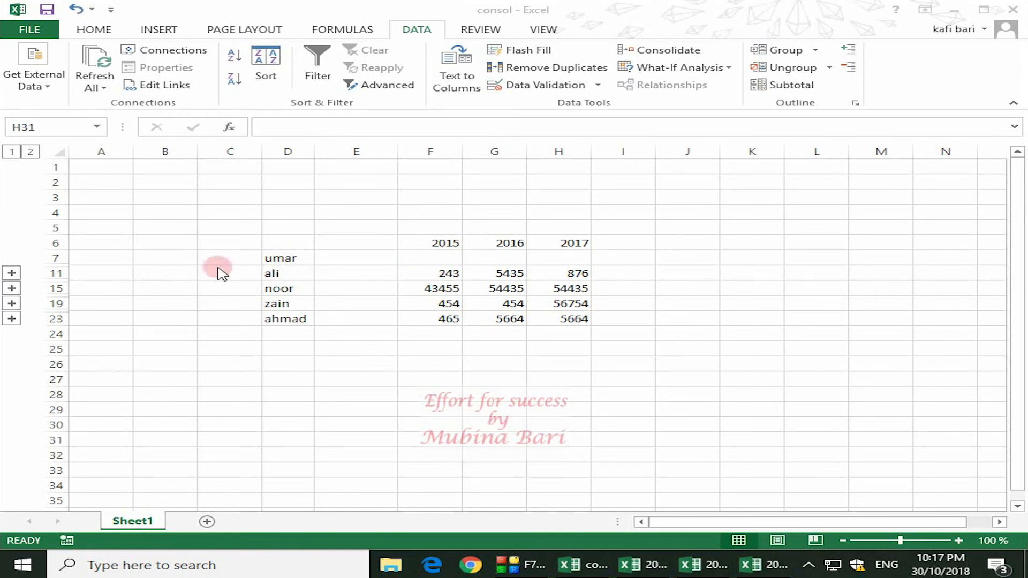
Expand the consolidated table's first row group to view its yearly source rows, and collapse it again.
left_click(12, 274)
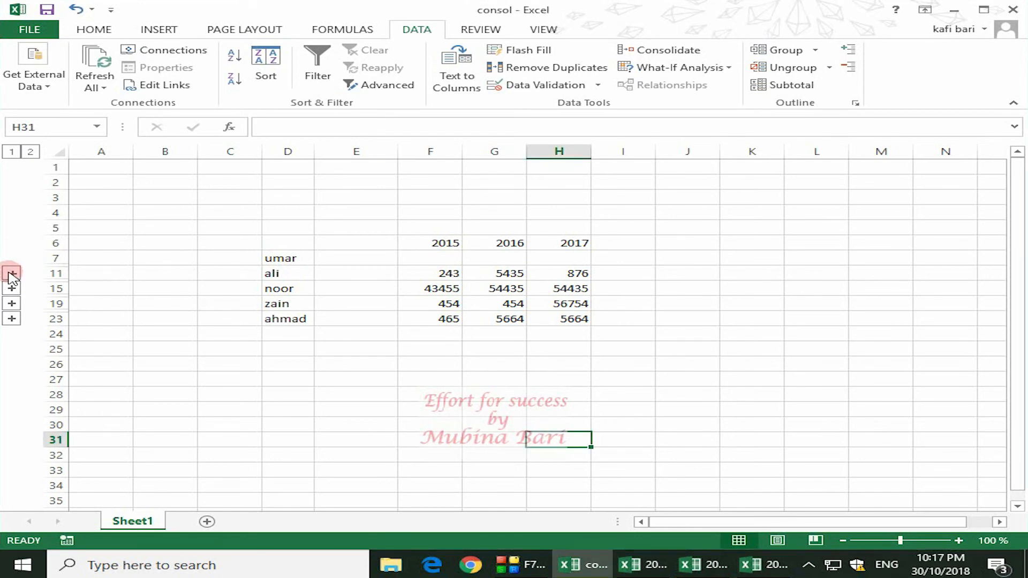
left_click(11, 274)
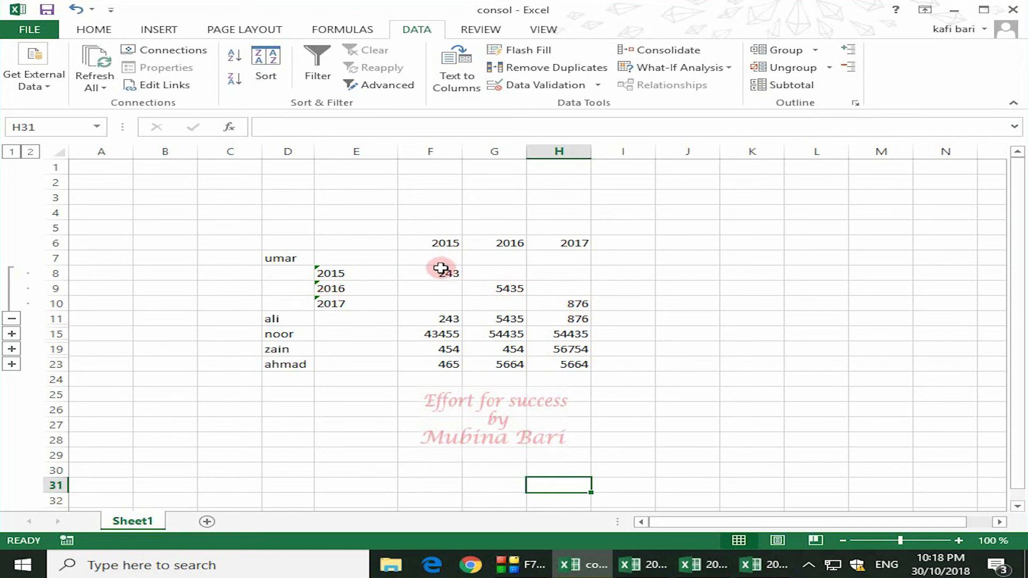
left_click(12, 319)
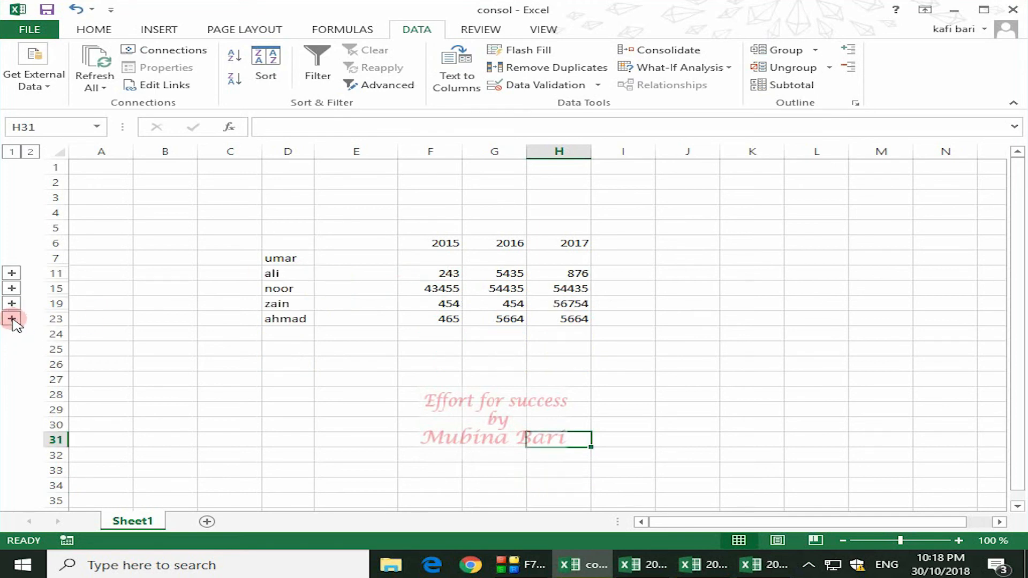
Expand the second, third and fourth row groups to view their yearly source rows, and collapse all three again.
left_click(12, 289)
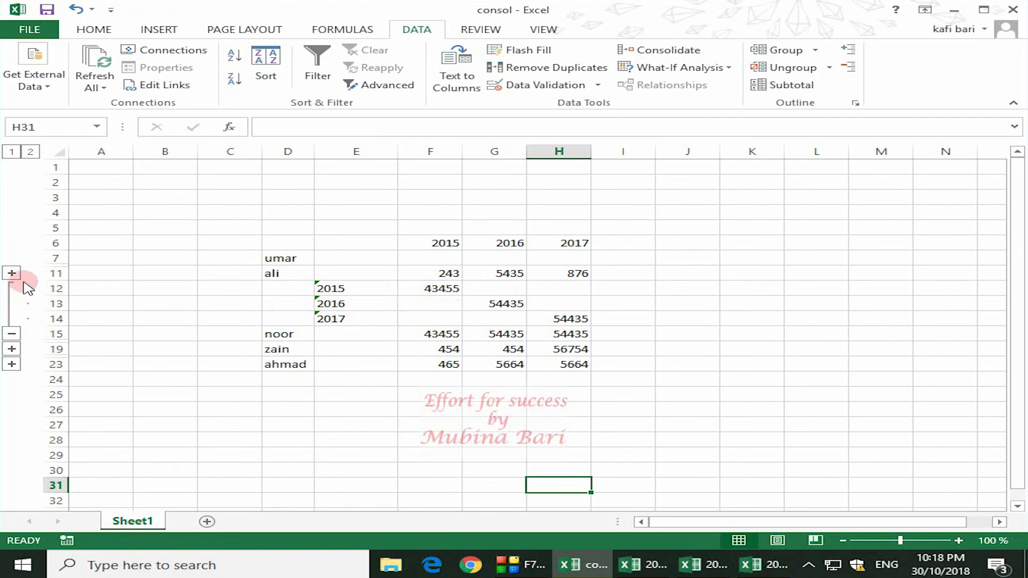
left_click(11, 348)
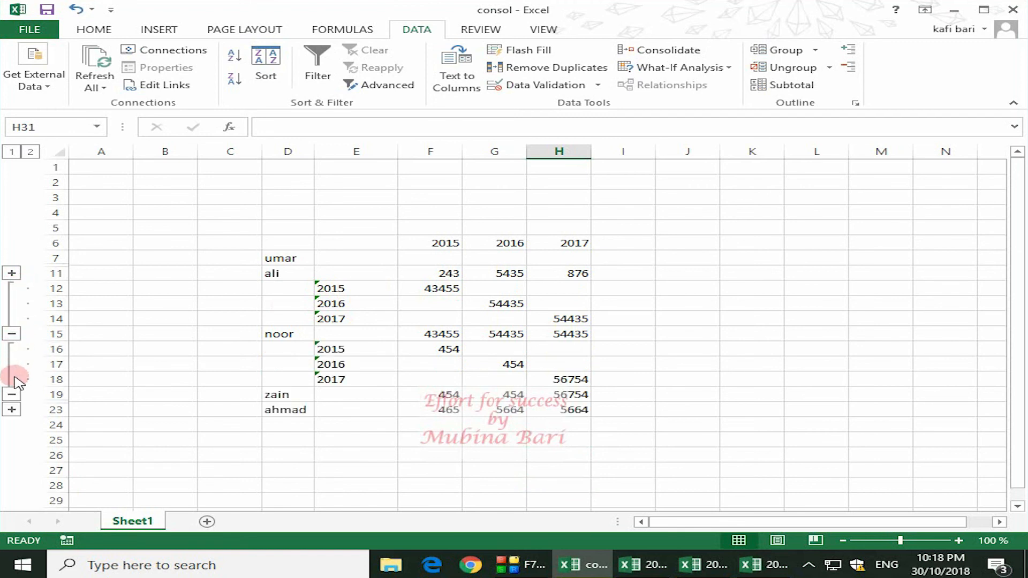
left_click(12, 410)
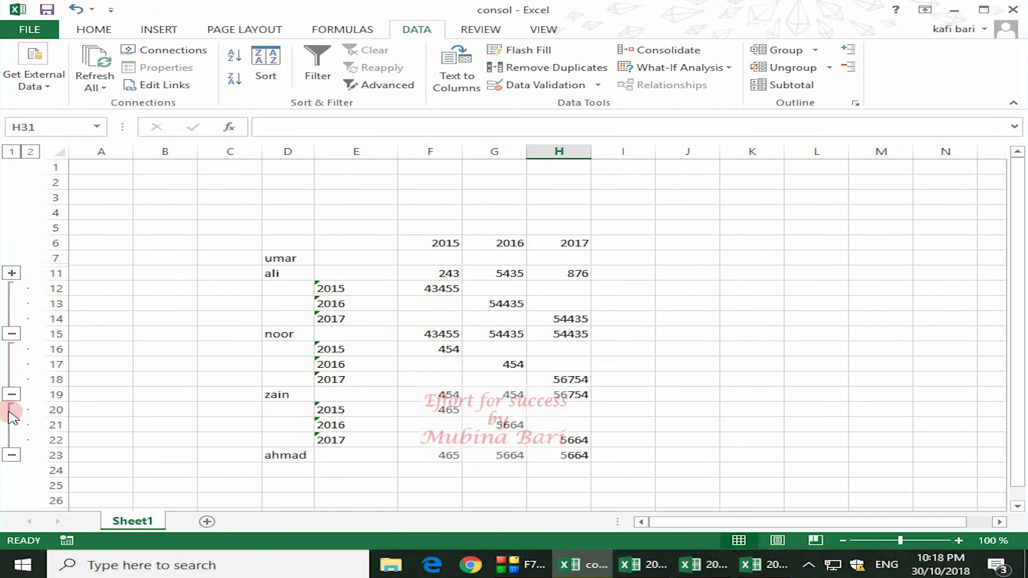
left_click(11, 455)
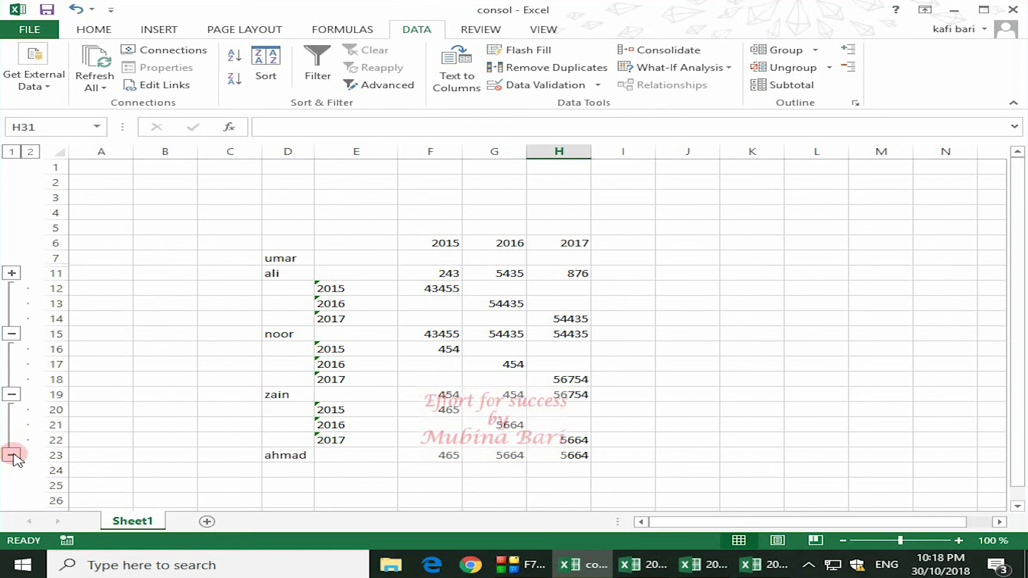
left_click(11, 456)
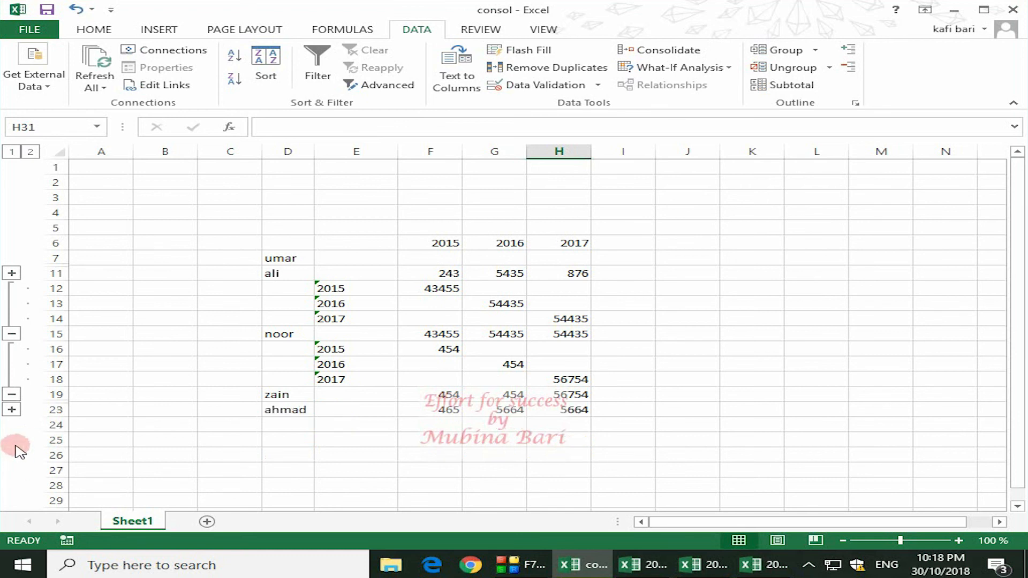
left_click(12, 396)
left_click(12, 335)
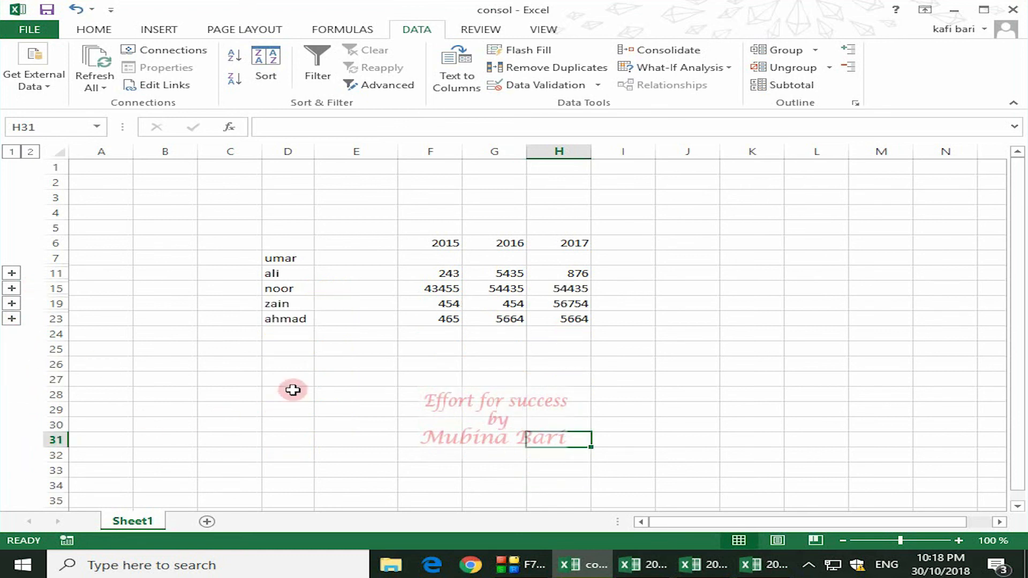